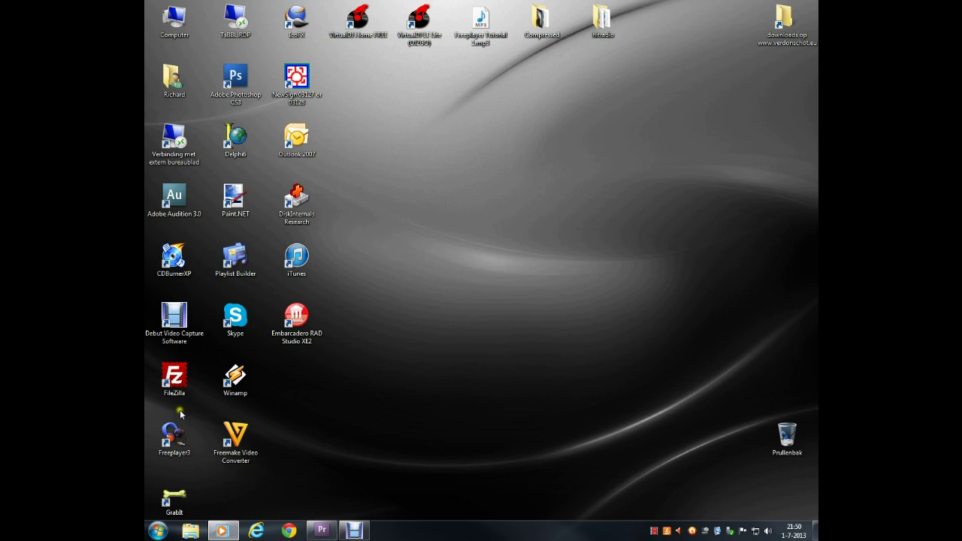
- Set the Freeplayer3 desktop shortcut to run as administrator in its compatibility properties
{"action": "right_click", "coordinate": [175, 441]}
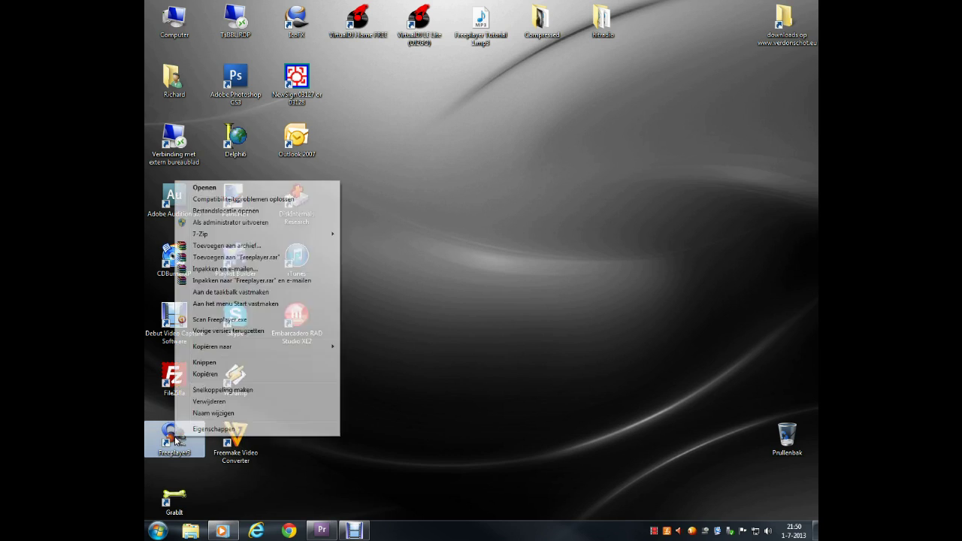
{"action": "left_click", "coordinate": [204, 430]}
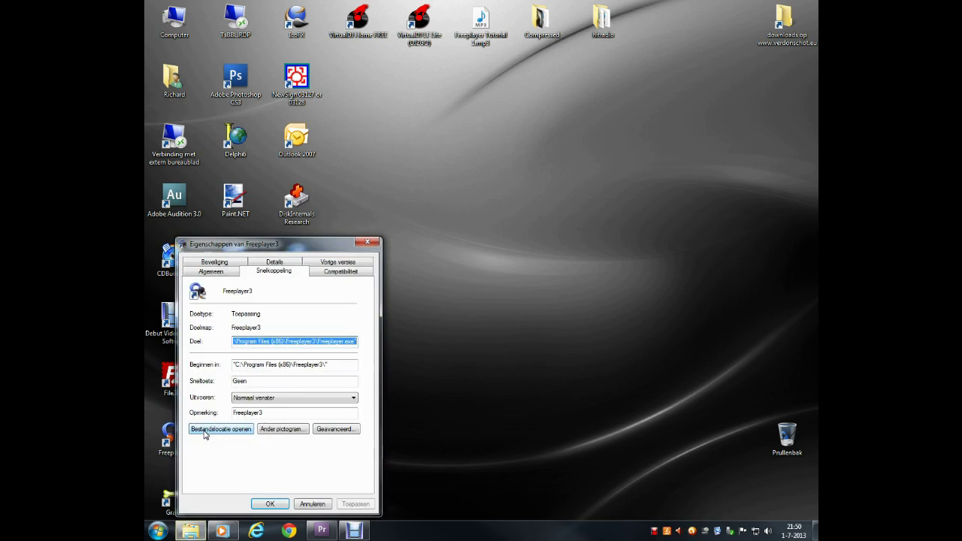
{"action": "left_click", "coordinate": [340, 272]}
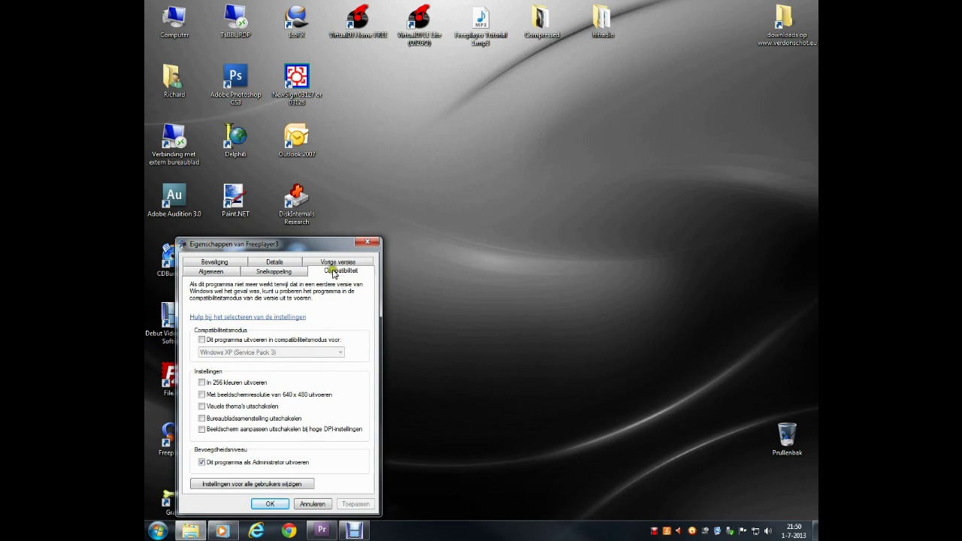
{"action": "left_click", "coordinate": [203, 460]}
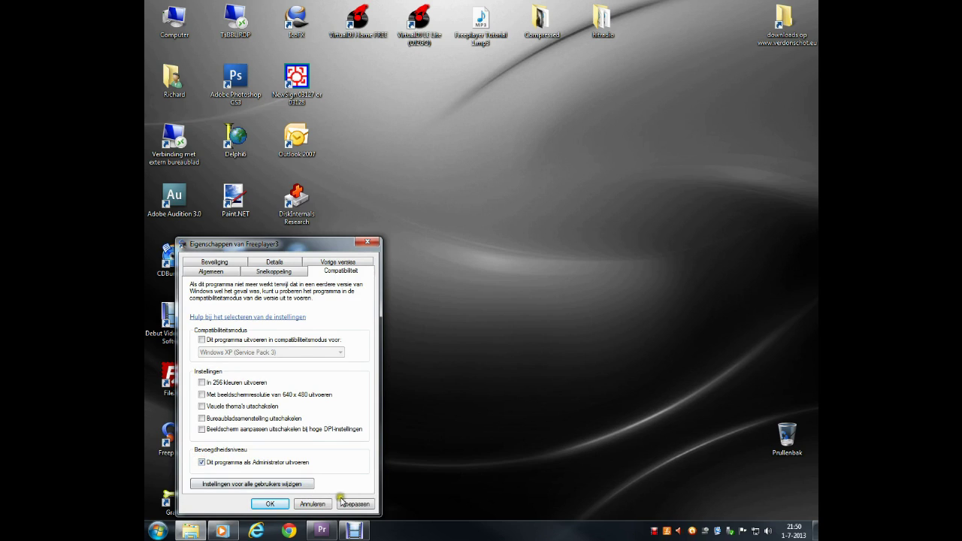
{"action": "left_click", "coordinate": [269, 503]}
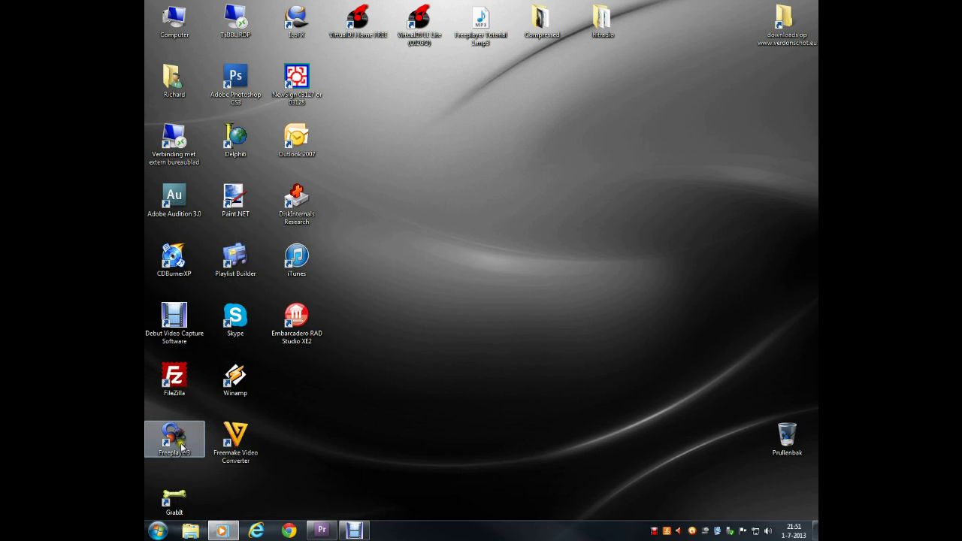
- Launch Freeplayer3 from the desktop and maximize its main window
{"action": "double_click", "coordinate": [181, 443]}
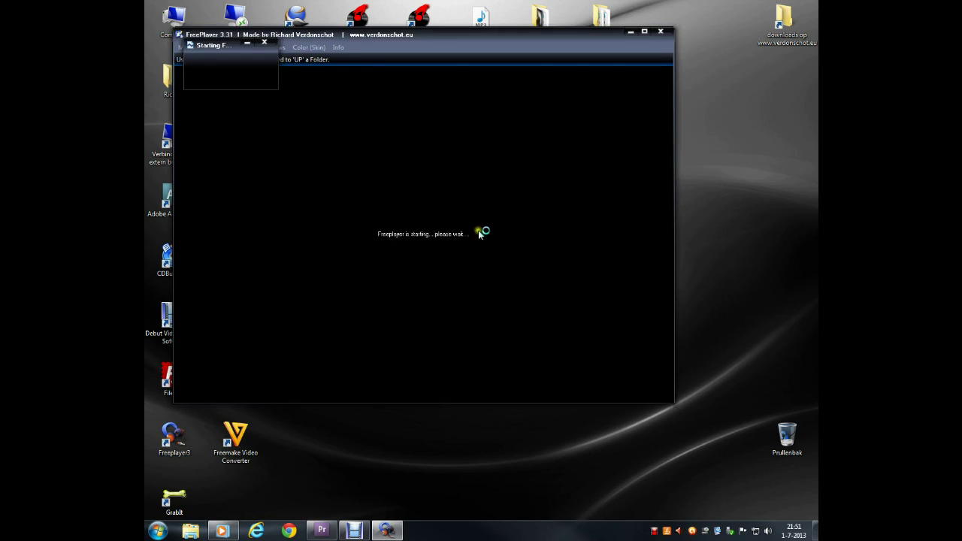
{"action": "left_click", "coordinate": [646, 32]}
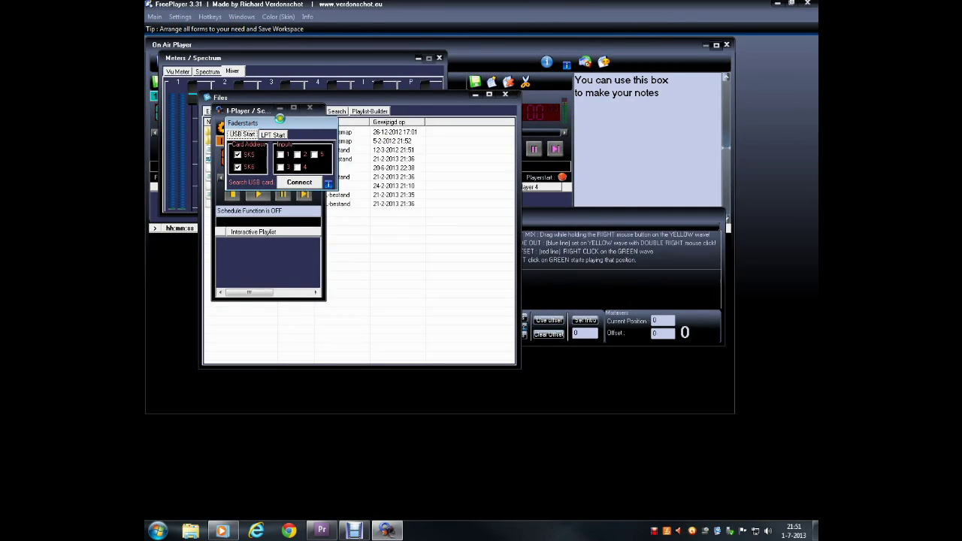
- Spread out the Faderstarts, I-Player, Files and Editor/Mixer windows, and narrow and move the Clock window over the notes area
{"action": "left_click_drag", "start_coordinate": [272, 124], "coordinate": [720, 68]}
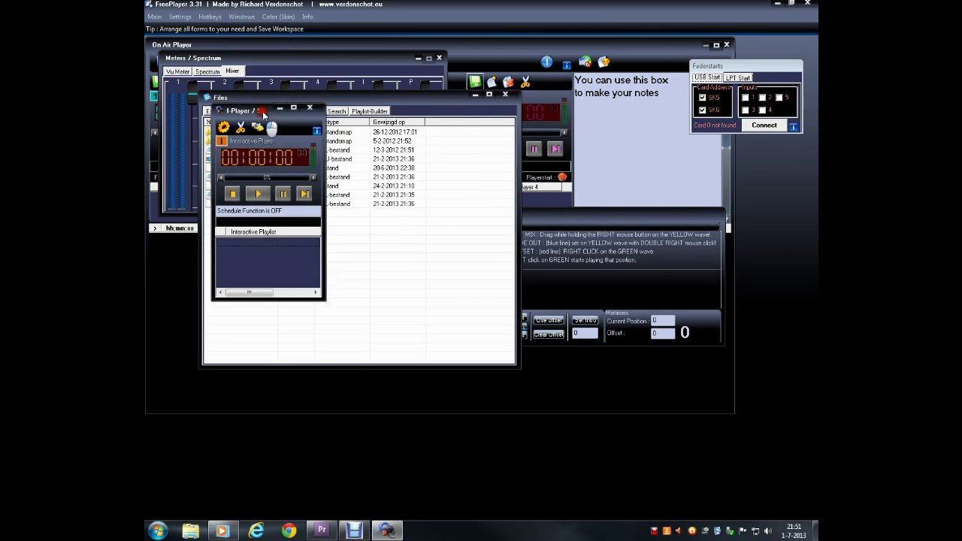
{"action": "left_click_drag", "start_coordinate": [262, 111], "coordinate": [744, 171]}
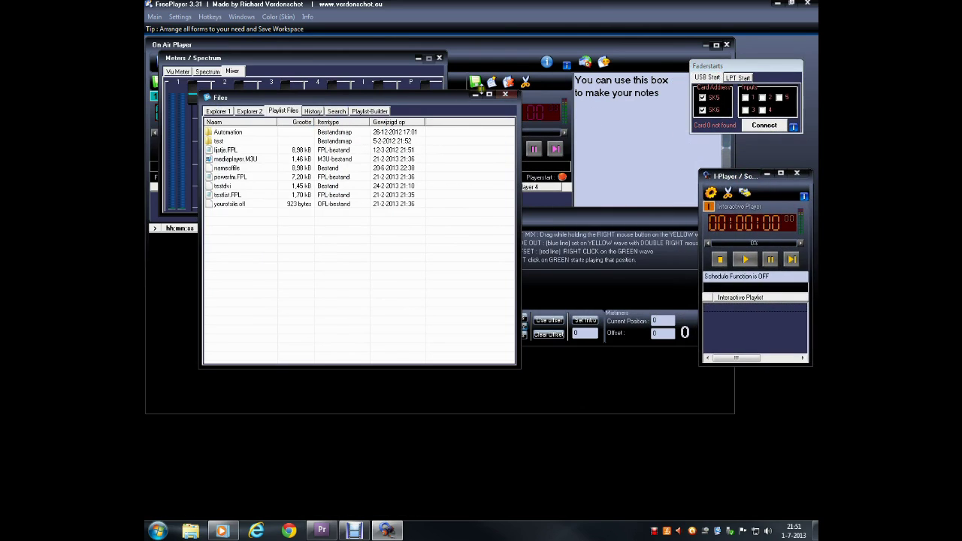
{"action": "left_click_drag", "start_coordinate": [455, 96], "coordinate": [741, 301]}
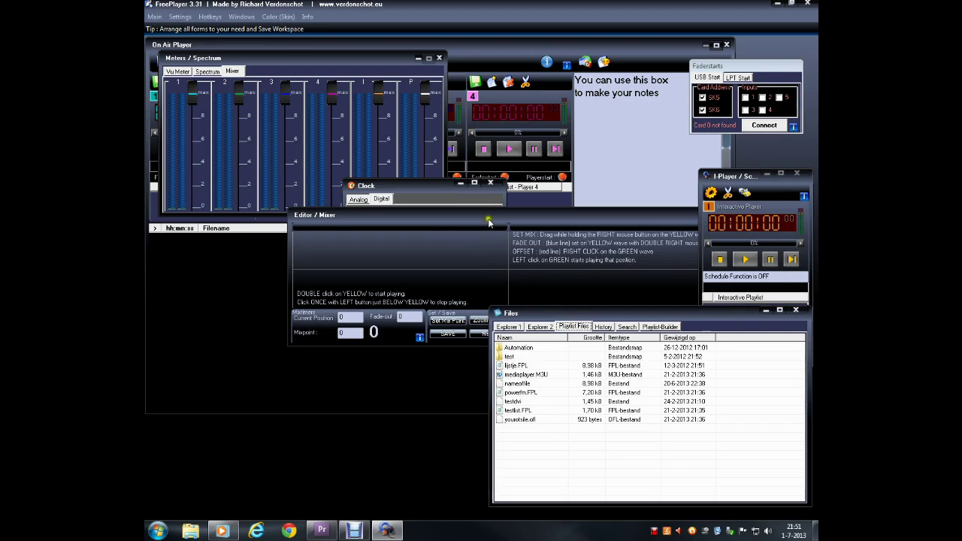
{"action": "left_click_drag", "start_coordinate": [488, 219], "coordinate": [351, 379]}
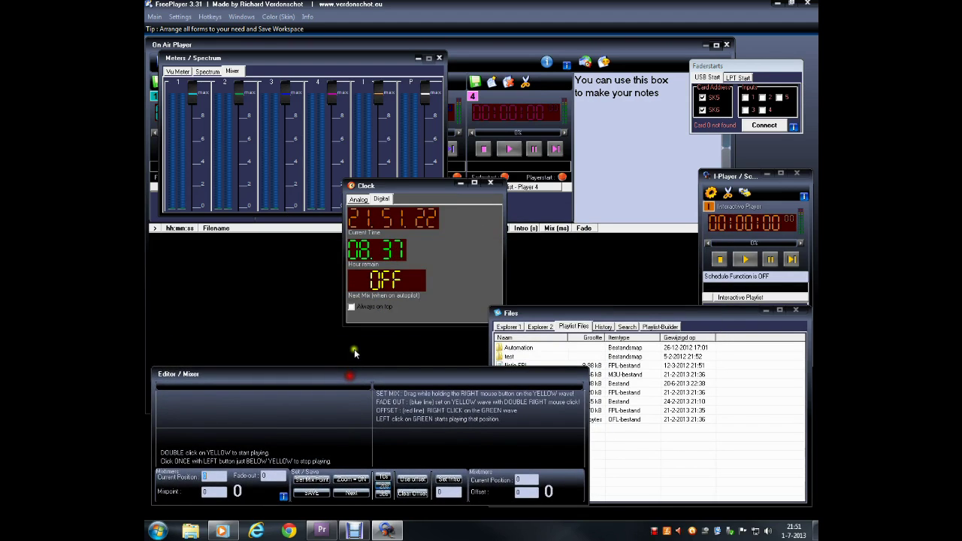
{"action": "left_click_drag", "start_coordinate": [505, 205], "coordinate": [460, 205]}
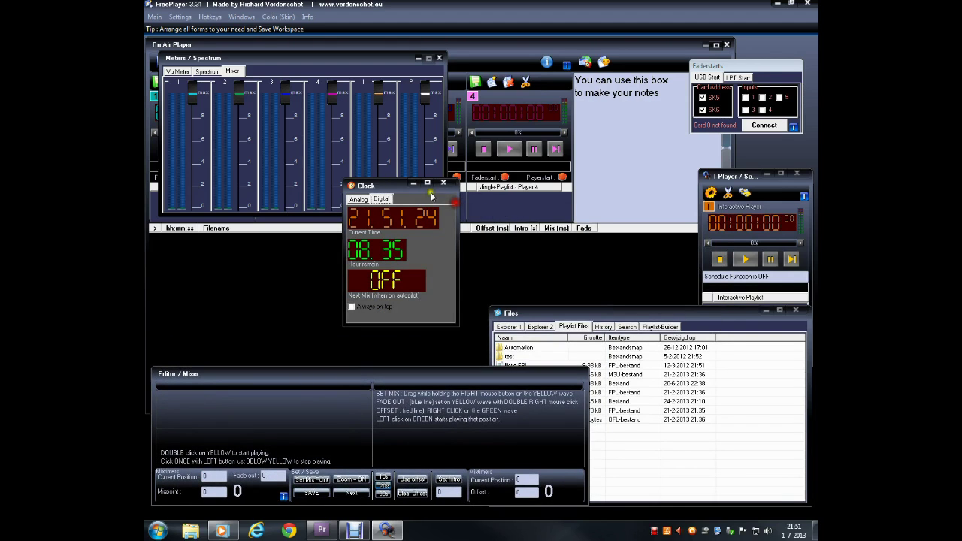
{"action": "left_click_drag", "start_coordinate": [386, 187], "coordinate": [608, 121]}
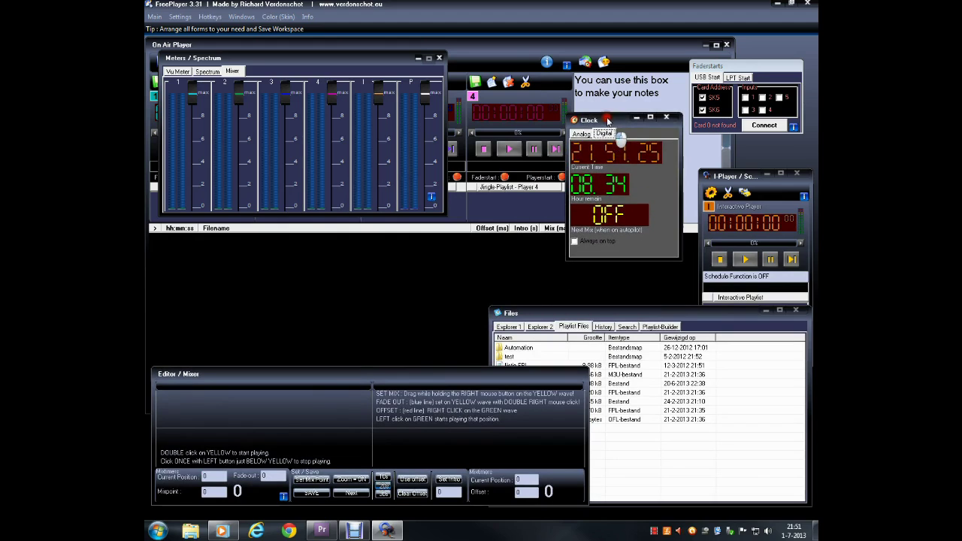
- Save the current window layout as the workspace and load the 1280x1024 workspace
{"action": "left_click", "coordinate": [154, 16]}
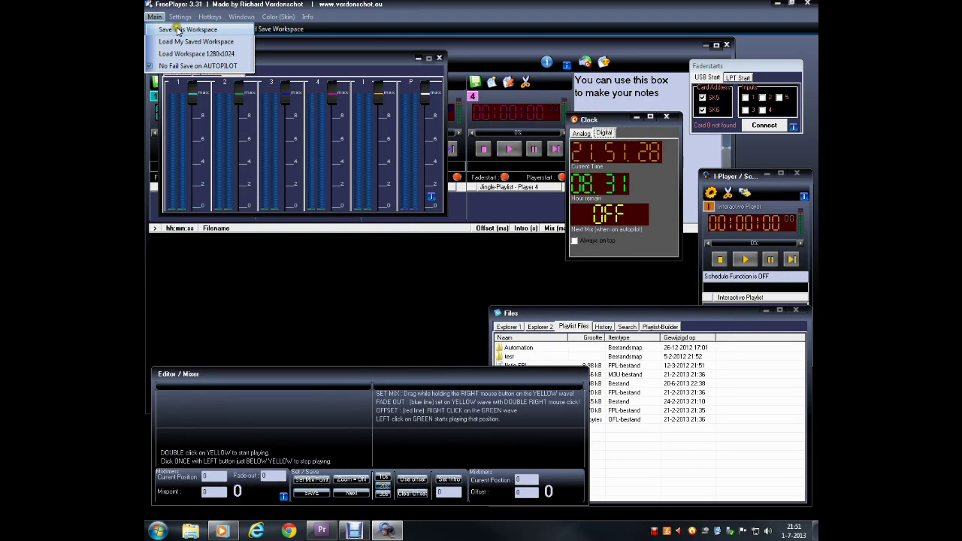
{"action": "left_click", "coordinate": [163, 29]}
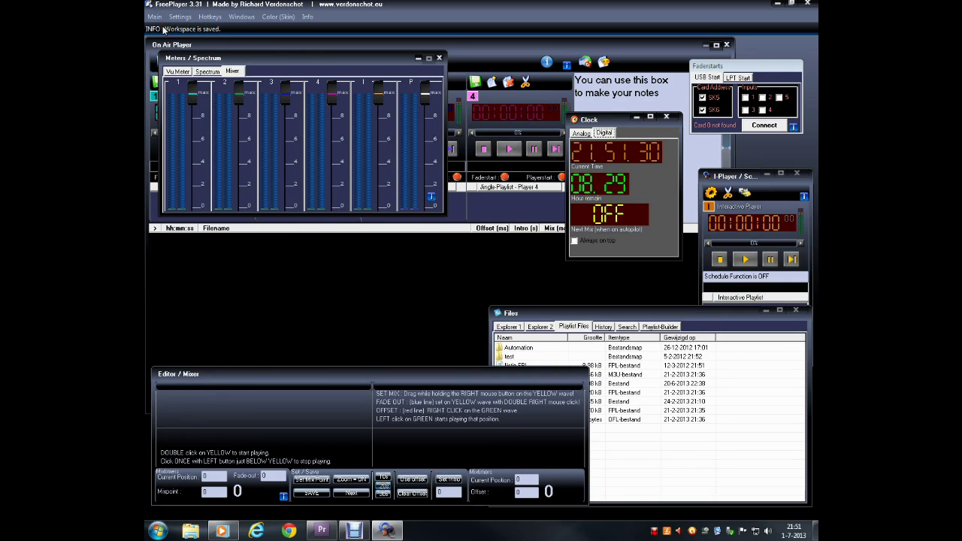
{"action": "left_click", "coordinate": [157, 18]}
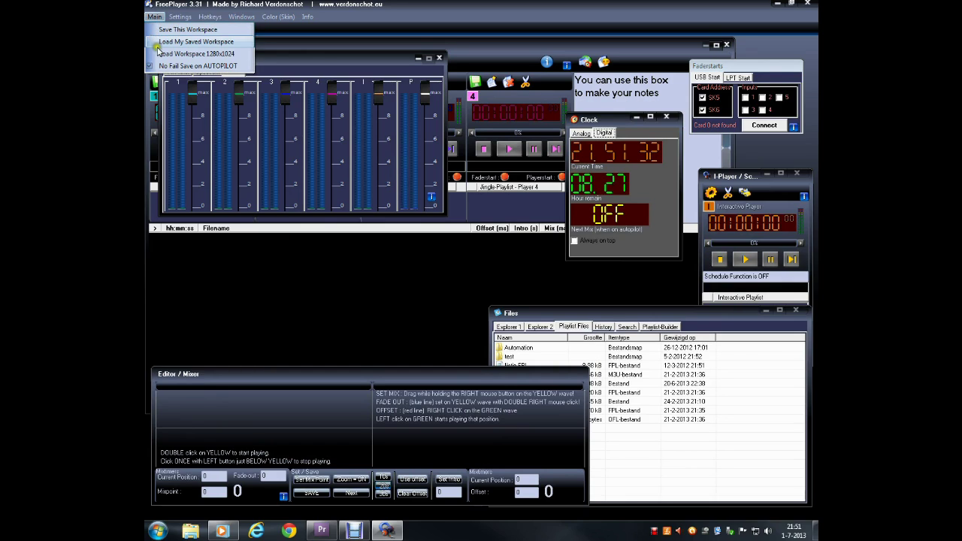
{"action": "left_click", "coordinate": [199, 55]}
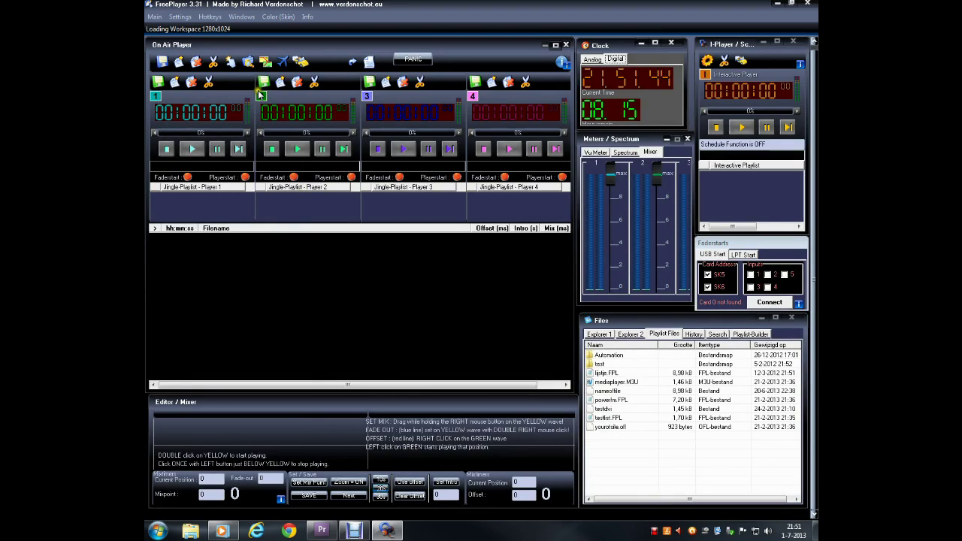
- Open the audio setup and choose the Realtek High Definition Audio speakers as sound card for Player 1 and Player 2
{"action": "left_click", "coordinate": [181, 17]}
{"action": "left_click", "coordinate": [191, 26]}
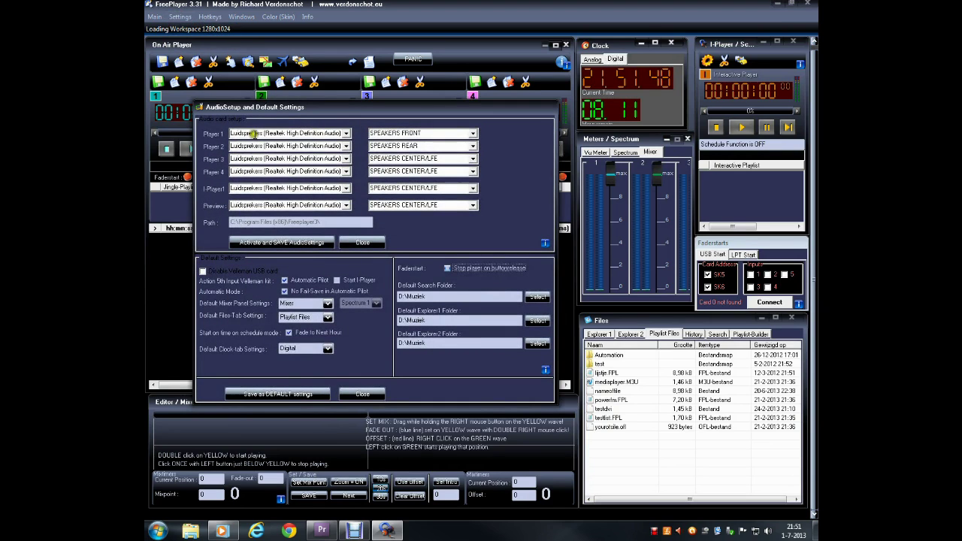
{"action": "left_click", "coordinate": [346, 133]}
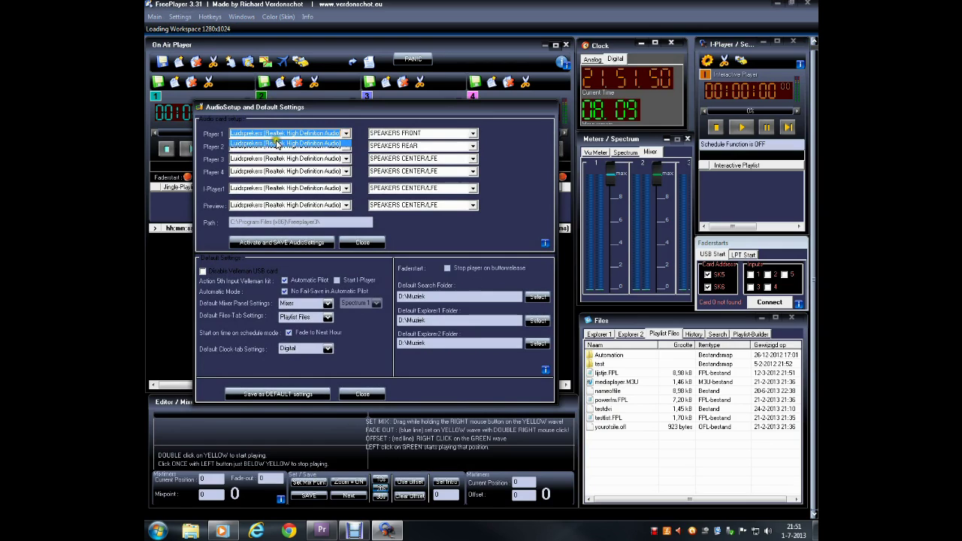
{"action": "left_click", "coordinate": [336, 144]}
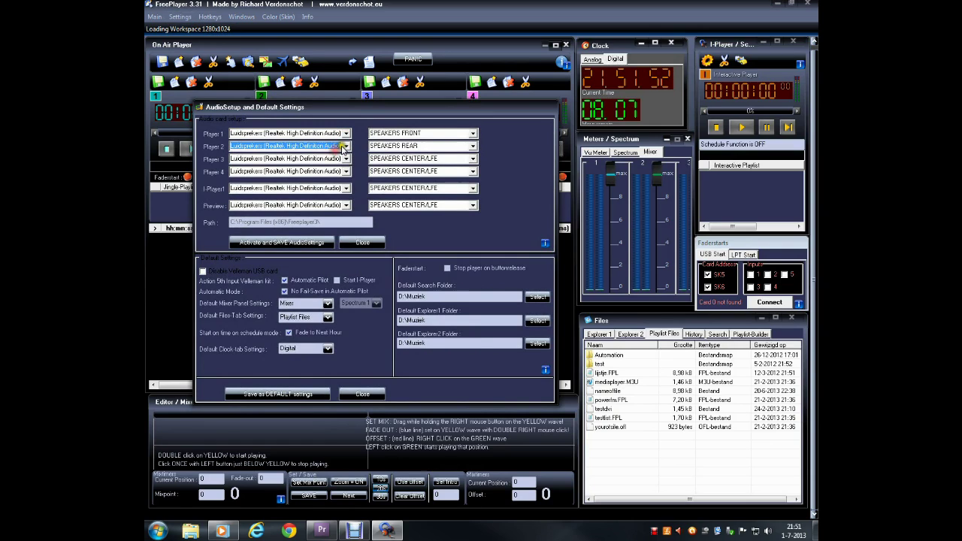
{"action": "left_click", "coordinate": [346, 145]}
{"action": "left_click", "coordinate": [342, 156]}
- Set Player 1's output to SPEAKERS FRONT and Player 2's to SPEAKERS REAR, and activate and save the audio settings
{"action": "left_click", "coordinate": [474, 133]}
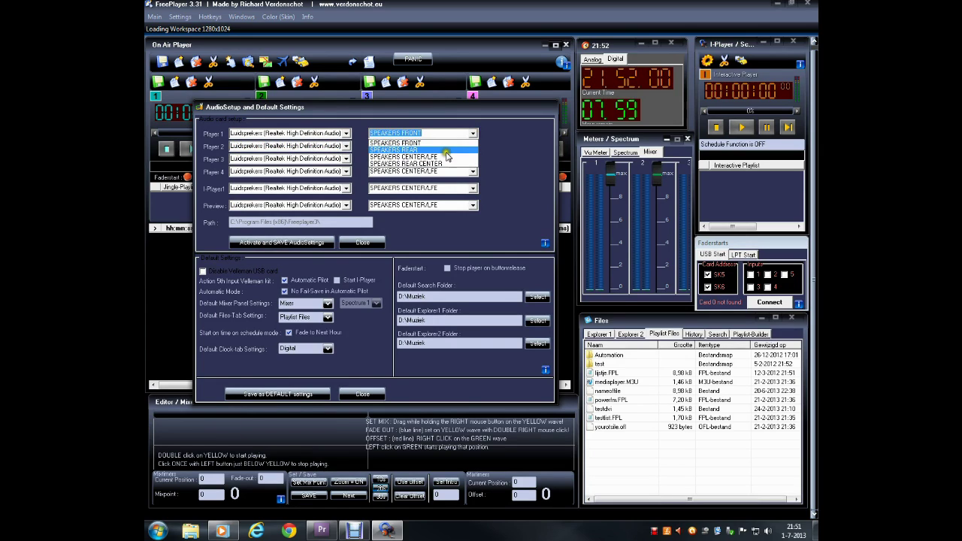
{"action": "left_click", "coordinate": [445, 144]}
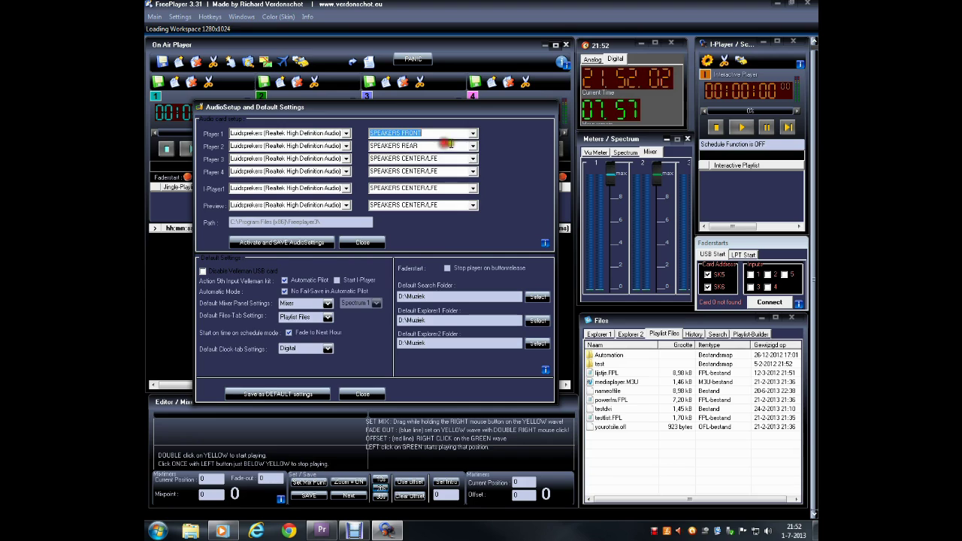
{"action": "left_click", "coordinate": [473, 146]}
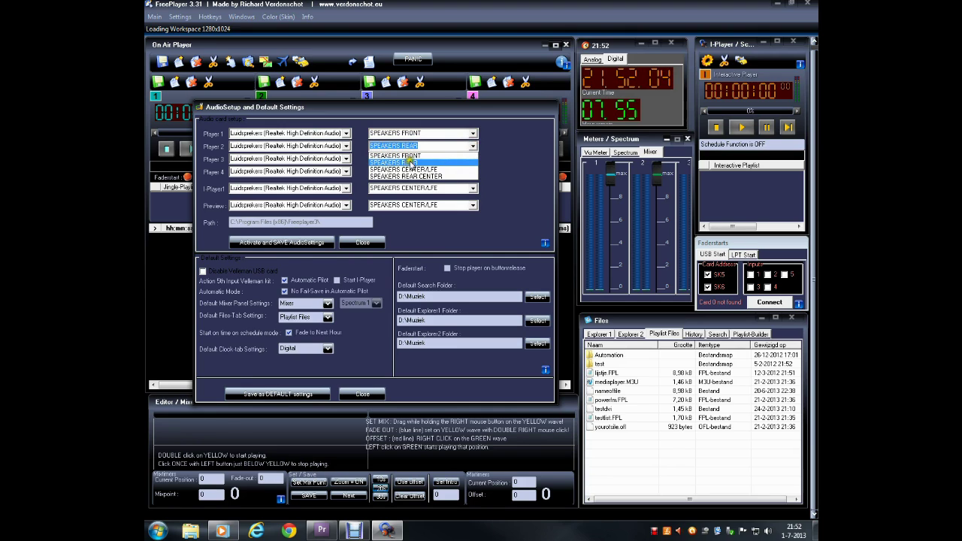
{"action": "left_click", "coordinate": [409, 163]}
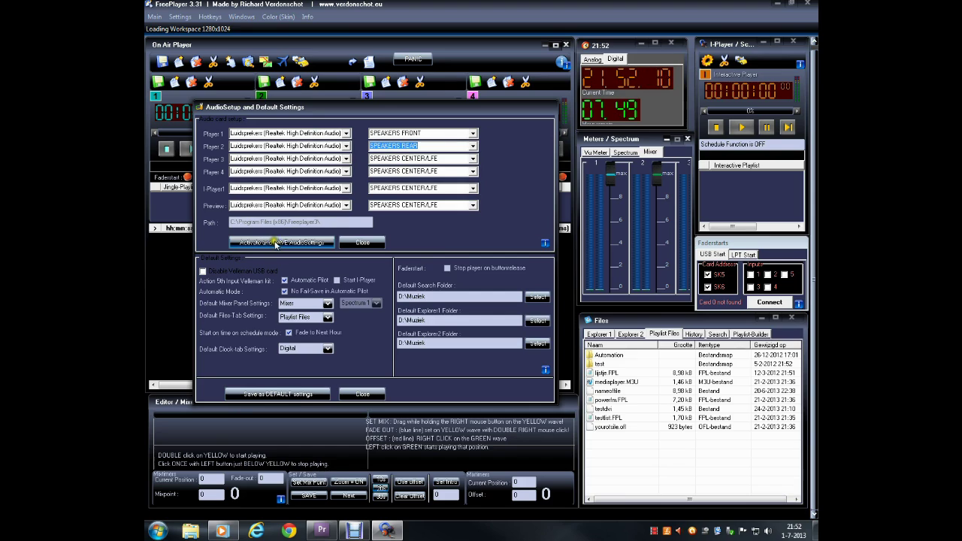
{"action": "left_click", "coordinate": [299, 245]}
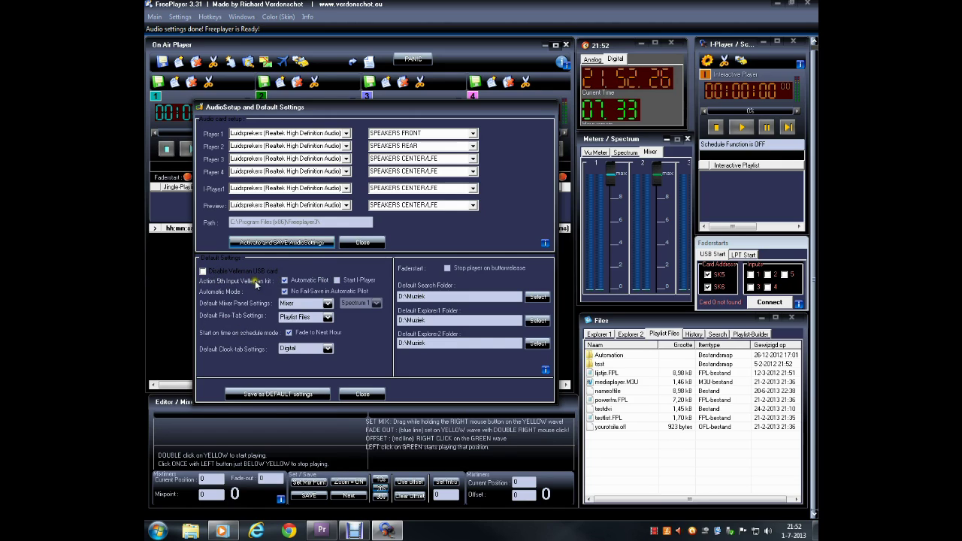
- Try Start I-Player as the 5th input action, restore Automatic Pilot, and toggle the No FailSave in Automatic Pilot option off and on
{"action": "left_click", "coordinate": [337, 279]}
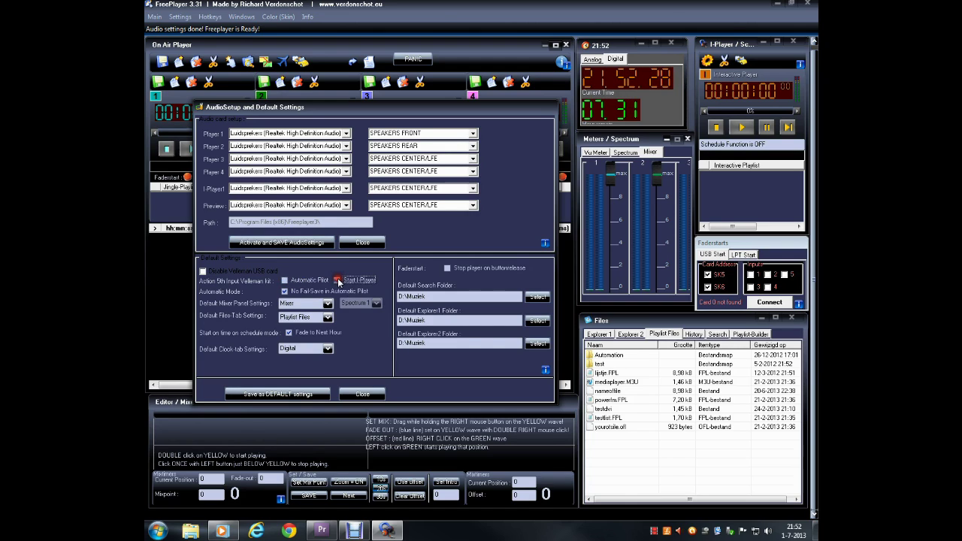
{"action": "left_click", "coordinate": [286, 281]}
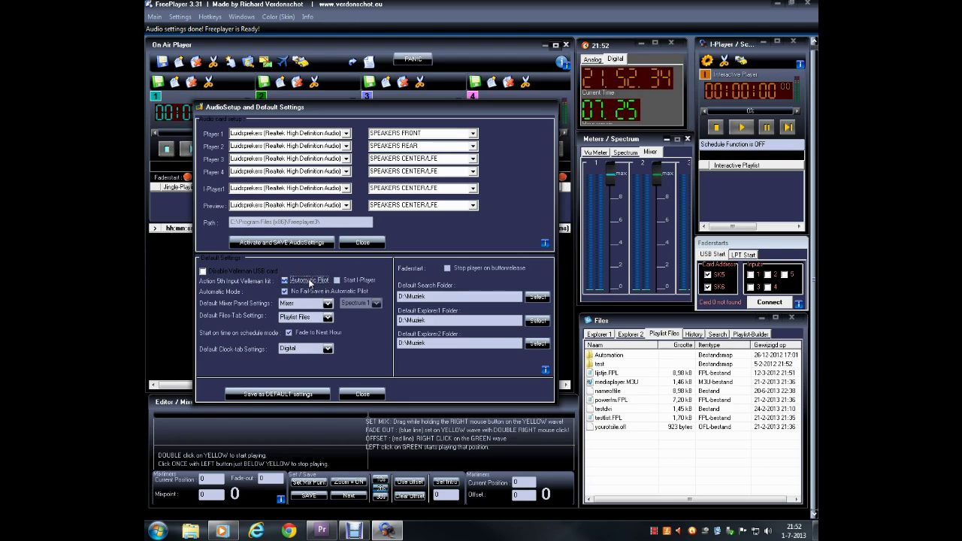
{"action": "left_click", "coordinate": [303, 280]}
{"action": "left_click", "coordinate": [293, 293]}
{"action": "left_click", "coordinate": [291, 293]}
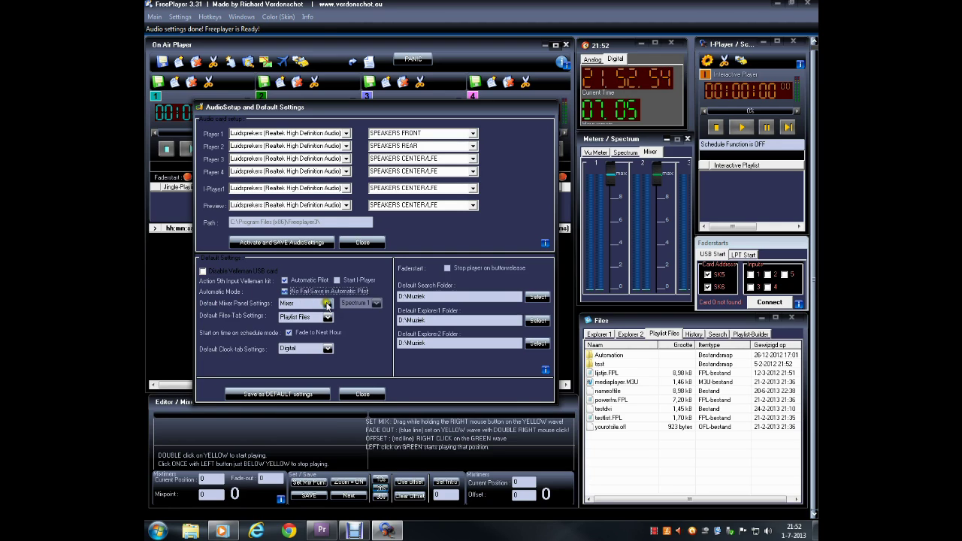
- Try VUMeter Tab and Spectrum Tab as the default mixer panel, and set it back to Mixer
{"action": "left_click", "coordinate": [327, 305]}
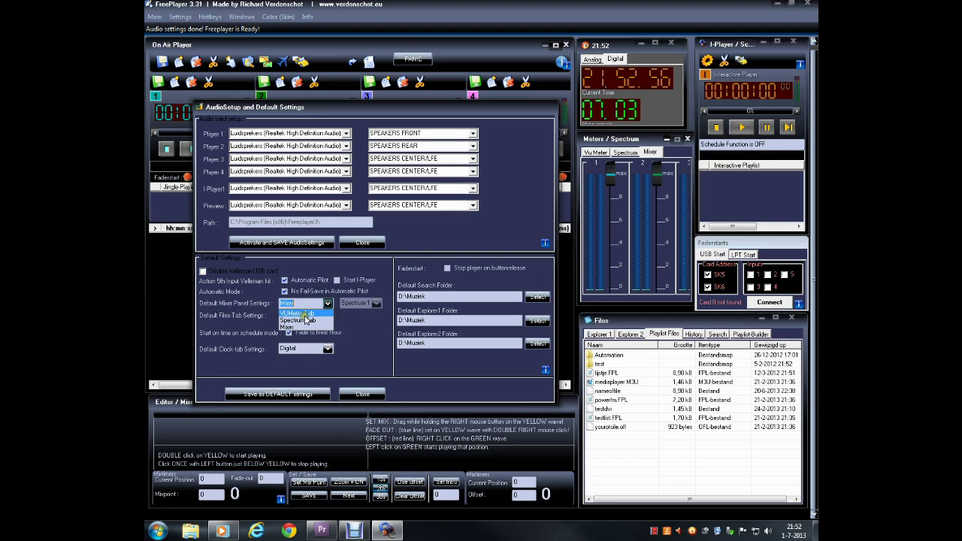
{"action": "left_click", "coordinate": [307, 316]}
{"action": "left_click", "coordinate": [328, 304]}
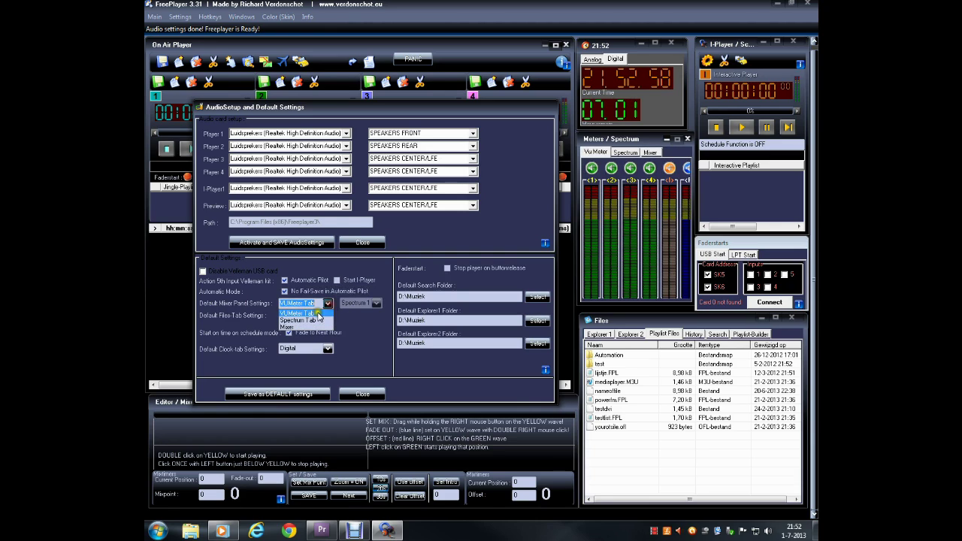
{"action": "left_click", "coordinate": [314, 328]}
{"action": "left_click", "coordinate": [328, 305]}
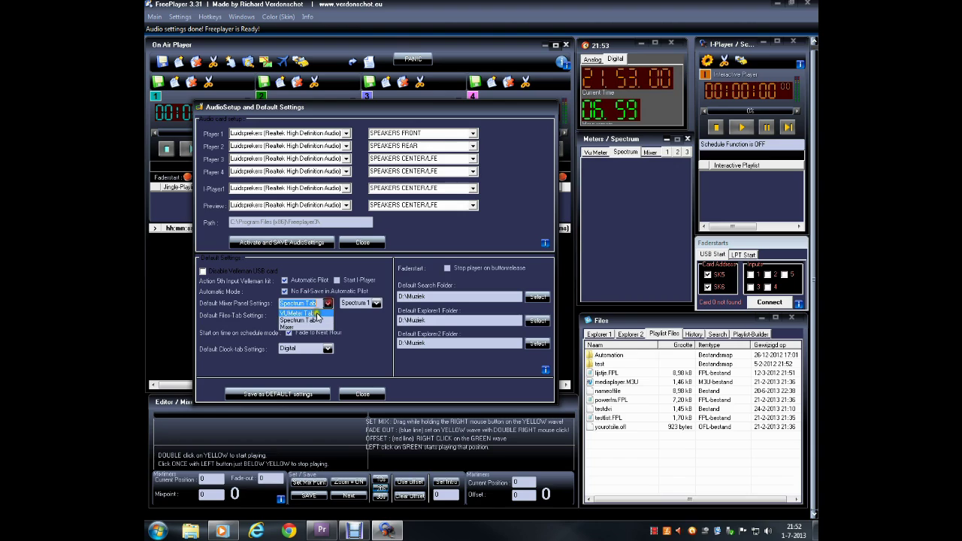
{"action": "left_click", "coordinate": [308, 325]}
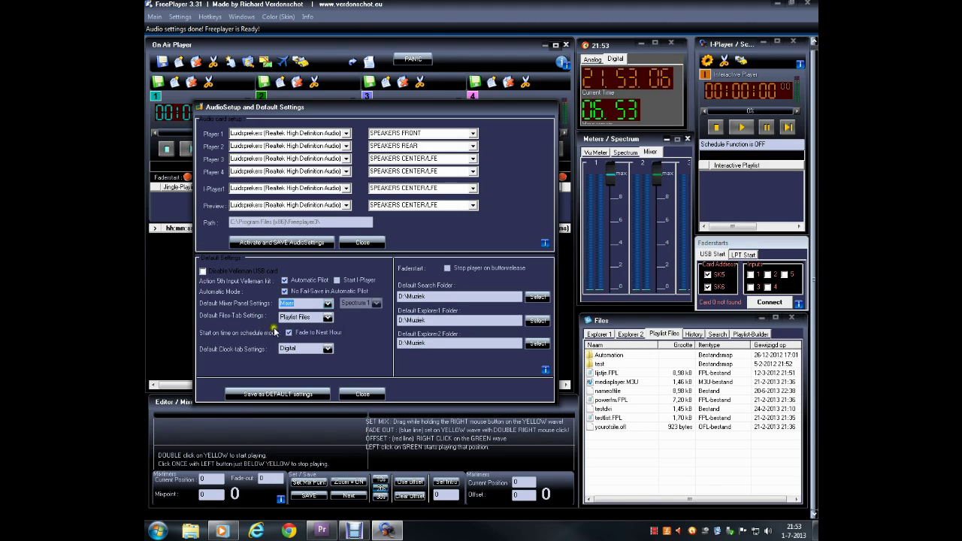
- Toggle the Fade to Next Hour and Stop player on buttonrelease options
{"action": "left_click", "coordinate": [289, 332]}
{"action": "left_click", "coordinate": [449, 271]}
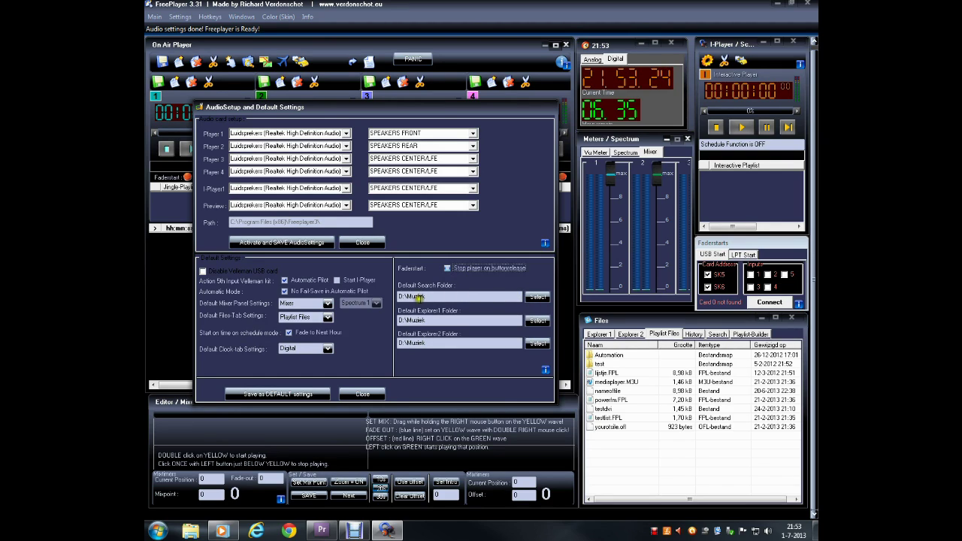
- Choose the Muziek folder on drive D: as the default search folder and save the default settings
{"action": "left_click", "coordinate": [537, 298]}
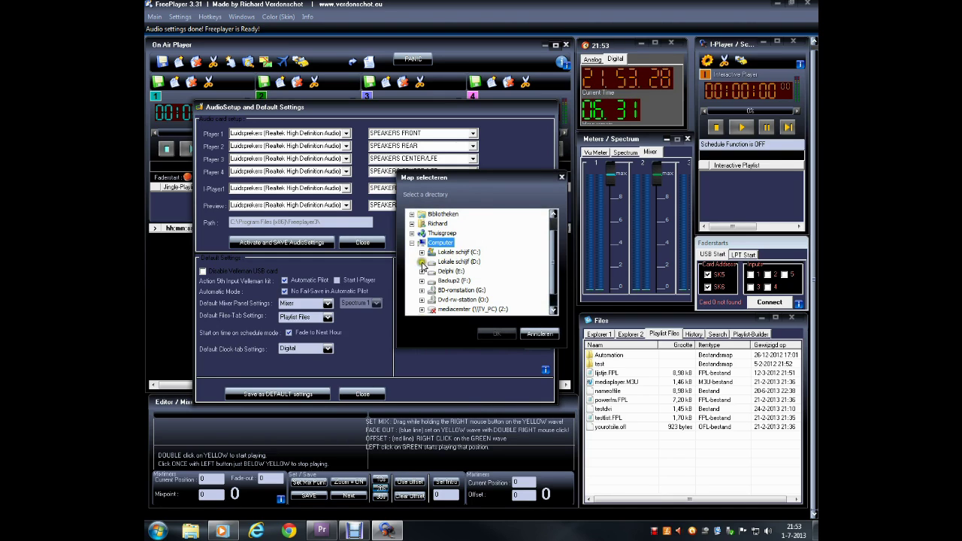
{"action": "left_click", "coordinate": [421, 260]}
{"action": "left_click", "coordinate": [460, 272]}
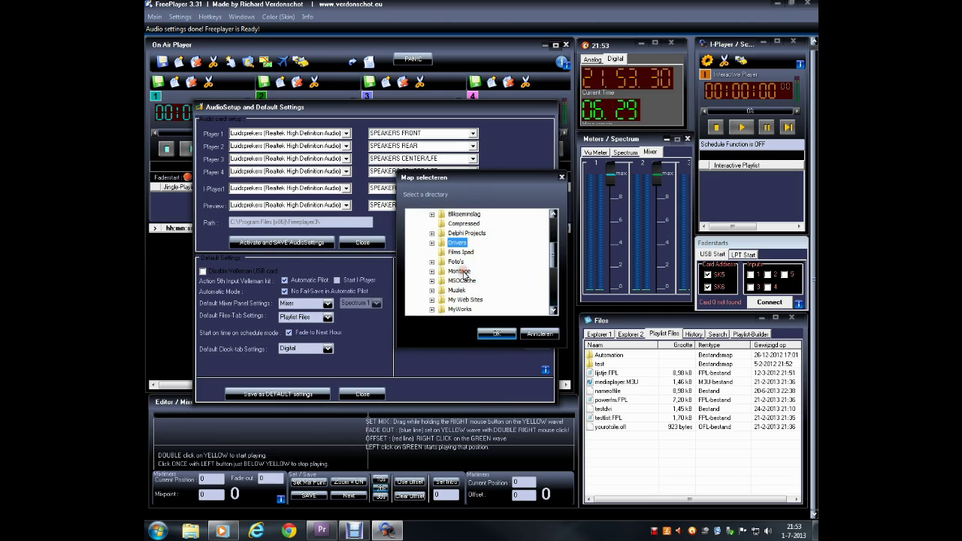
{"action": "scroll", "coordinate": [466, 277], "scroll_direction": "down", "scroll_amount": 6}
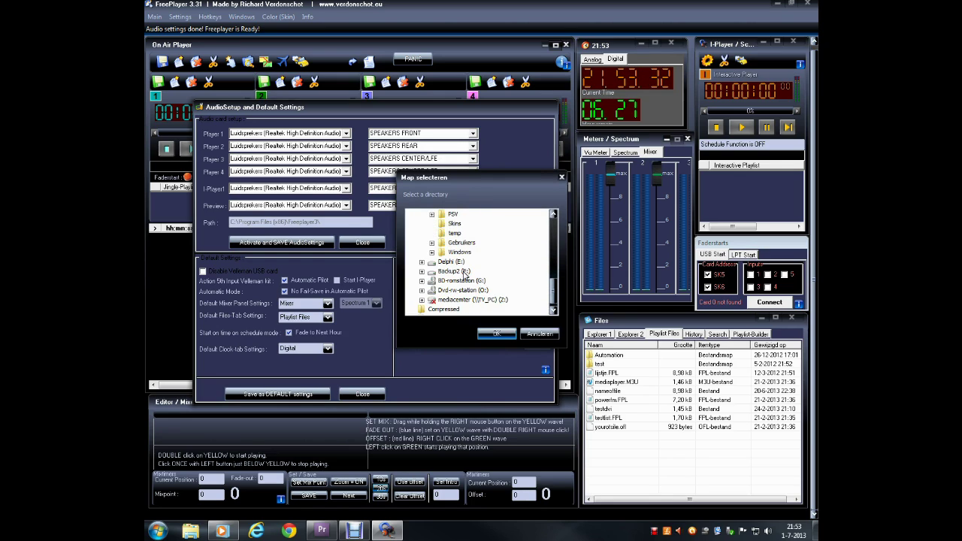
{"action": "scroll", "coordinate": [466, 276], "scroll_direction": "up", "scroll_amount": 6}
{"action": "scroll", "coordinate": [466, 277], "scroll_direction": "up", "scroll_amount": 2}
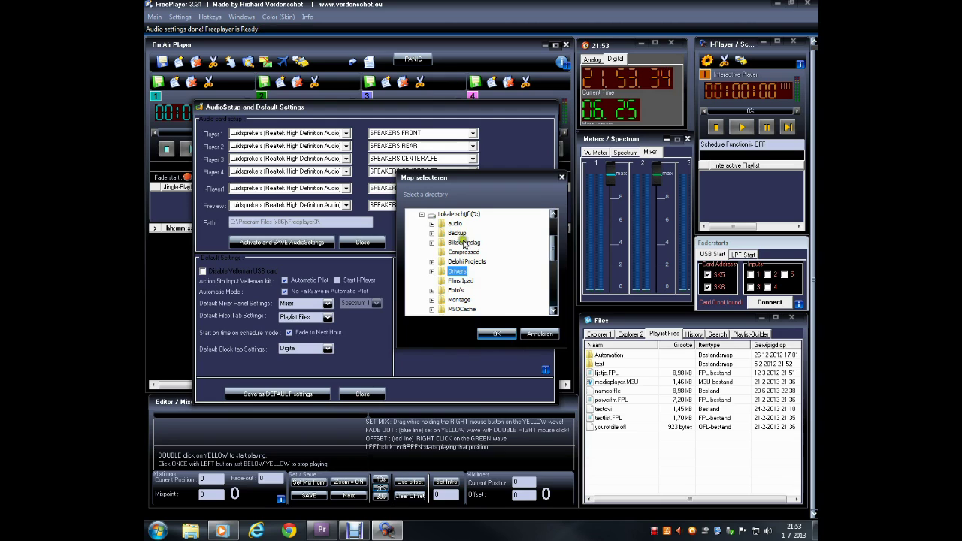
{"action": "scroll", "coordinate": [457, 244], "scroll_direction": "down", "scroll_amount": 1}
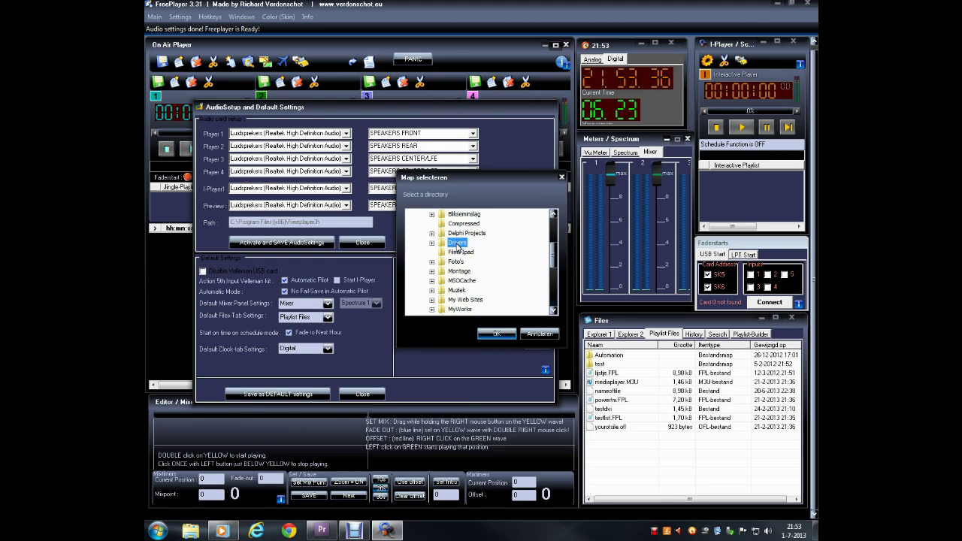
{"action": "left_click", "coordinate": [457, 289]}
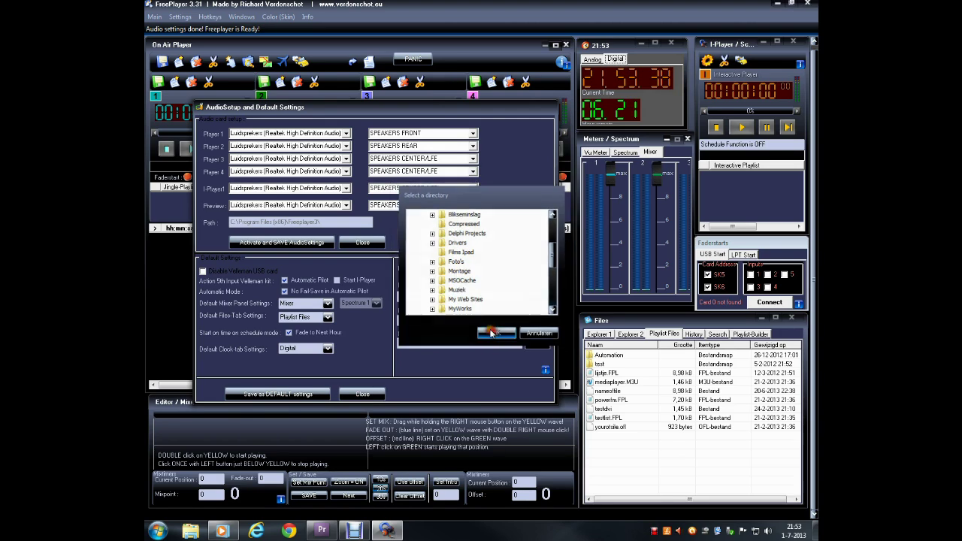
{"action": "left_click", "coordinate": [496, 332]}
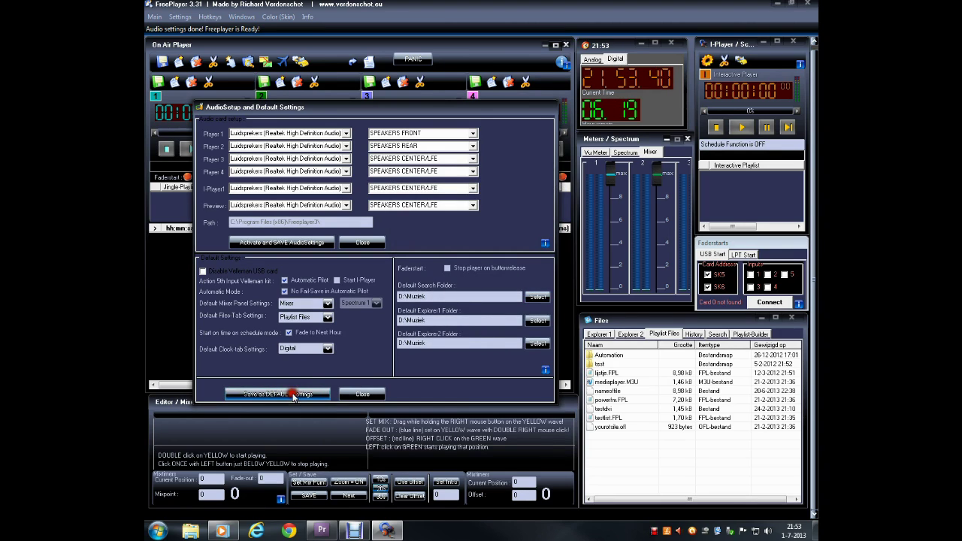
{"action": "left_click", "coordinate": [301, 395]}
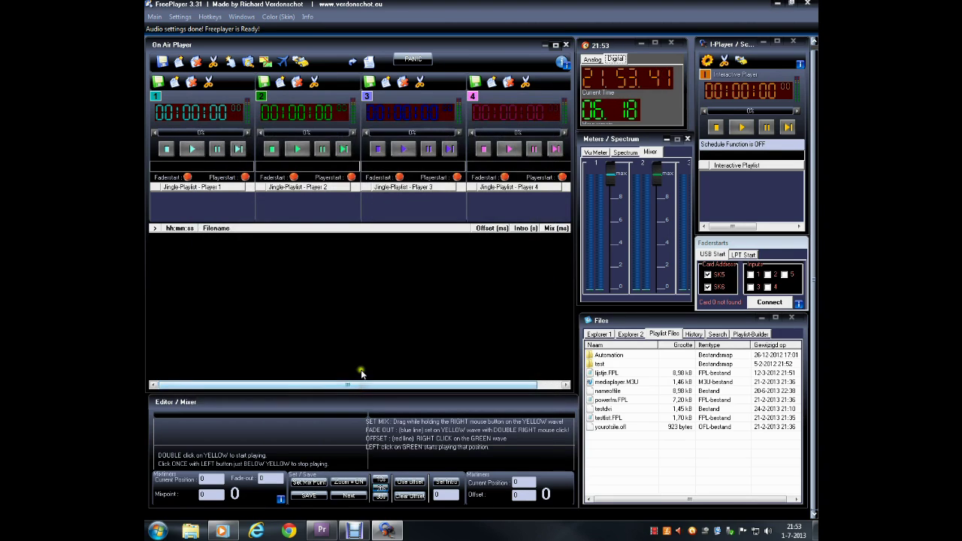
- Try CTRL + A as the Start Player 1 hotkey, restore F1, and close the Hotkeys window without saving
{"action": "left_click", "coordinate": [213, 17]}
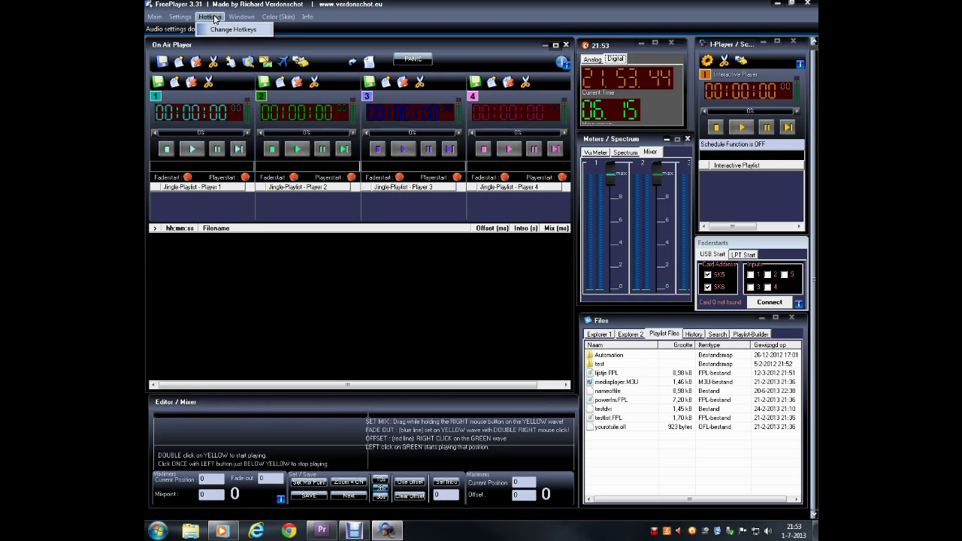
{"action": "left_click", "coordinate": [218, 30]}
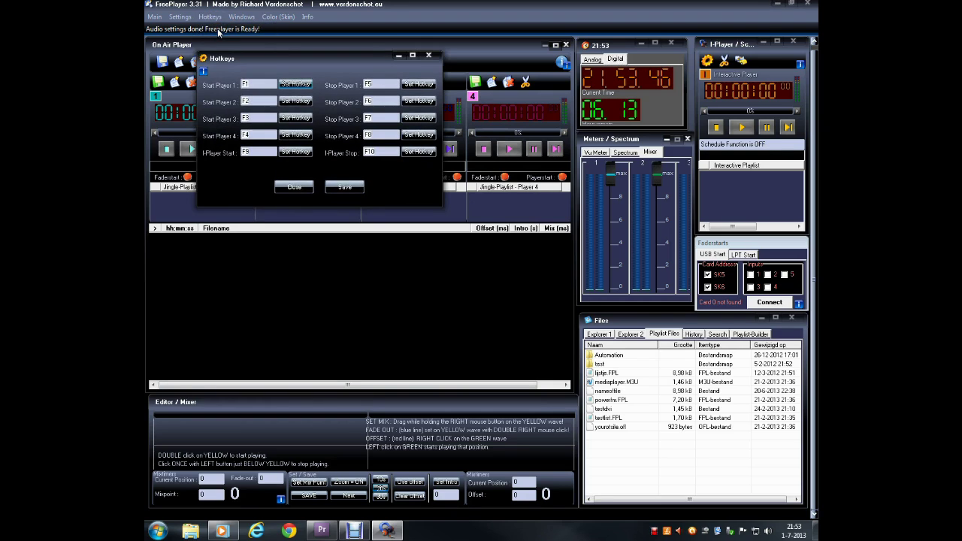
{"action": "left_click_drag", "start_coordinate": [267, 58], "coordinate": [347, 192]}
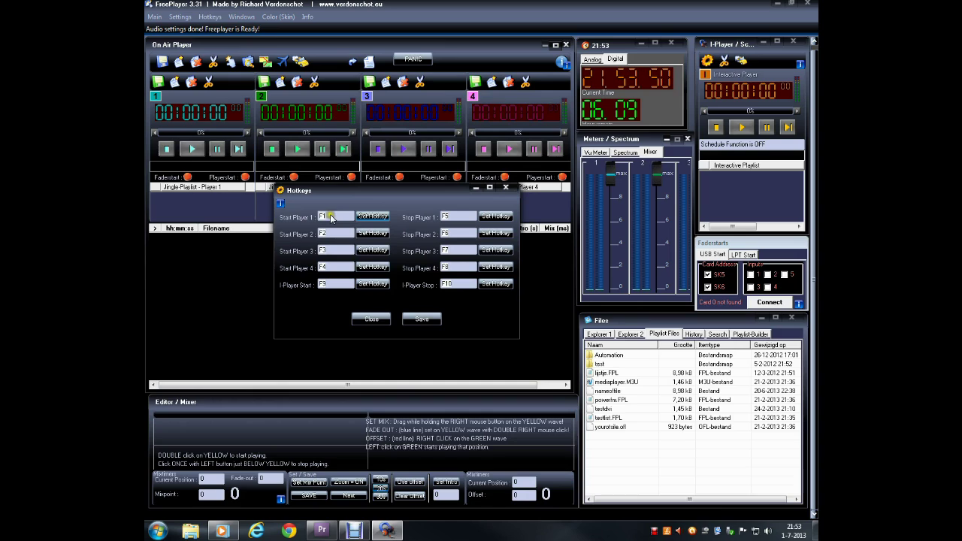
{"action": "left_click", "coordinate": [329, 217]}
{"action": "key", "text": "ctrl+a"}
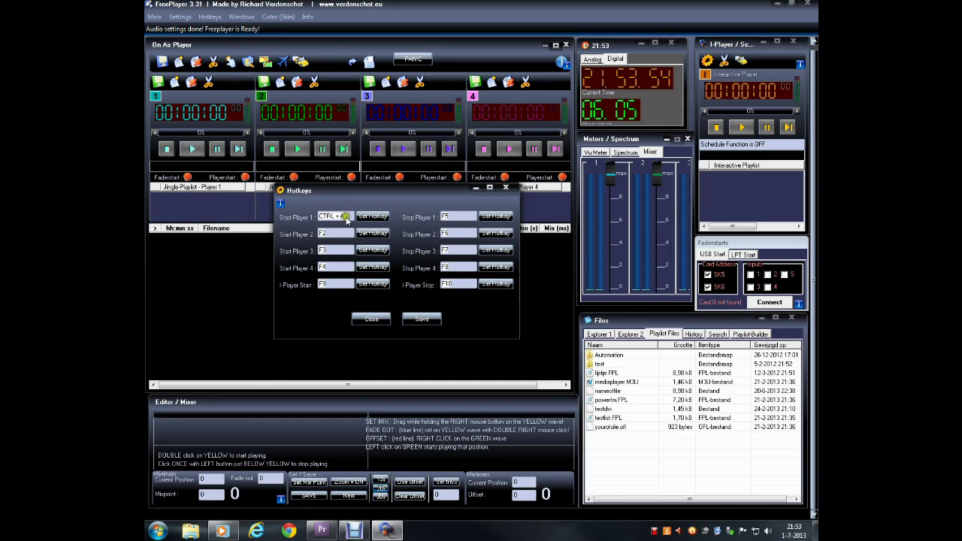
{"action": "left_click", "coordinate": [365, 216]}
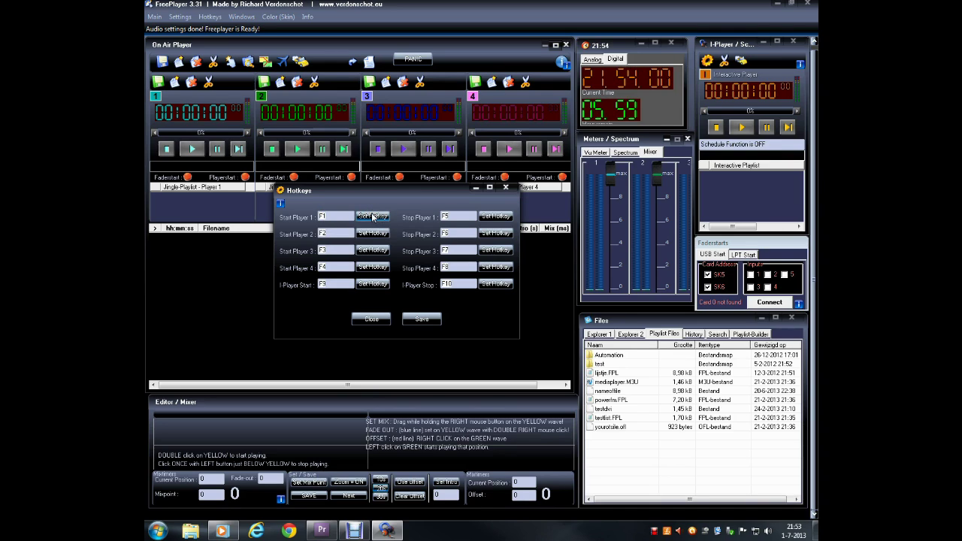
{"action": "left_click", "coordinate": [342, 234]}
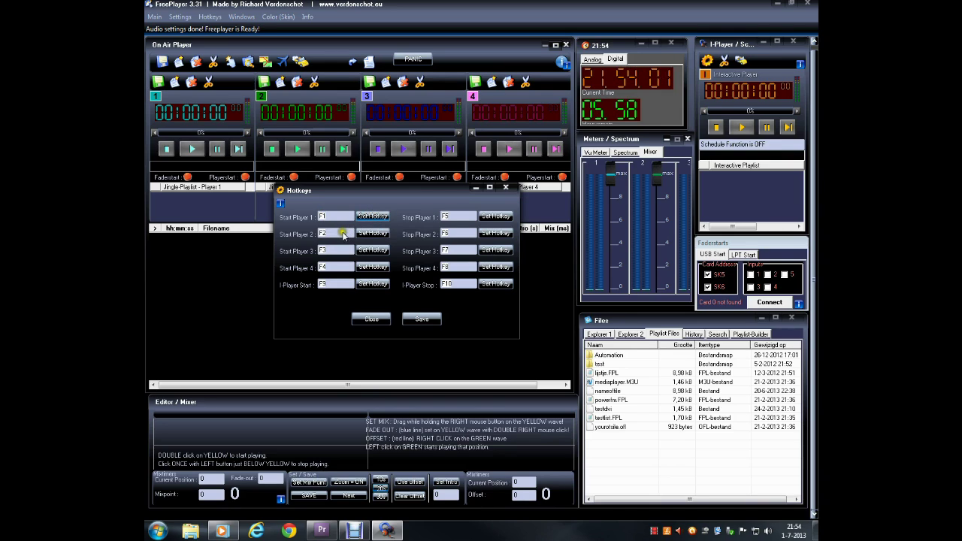
{"action": "left_click", "coordinate": [374, 319]}
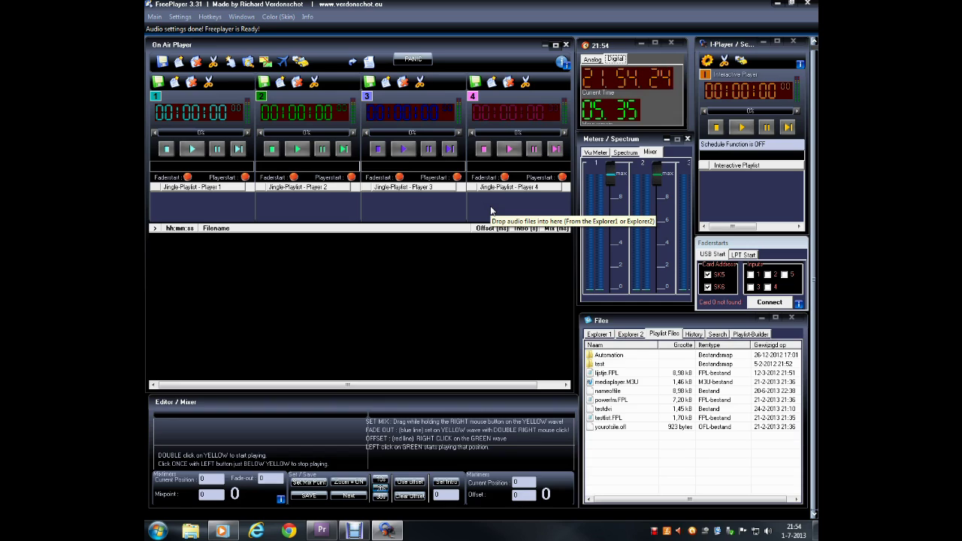
- Add the Alex Gaudino song from the 2010 folder in Explorer 1 to Player 3's jingle playlist
{"action": "left_click", "coordinate": [605, 334]}
{"action": "double_click", "coordinate": [610, 379]}
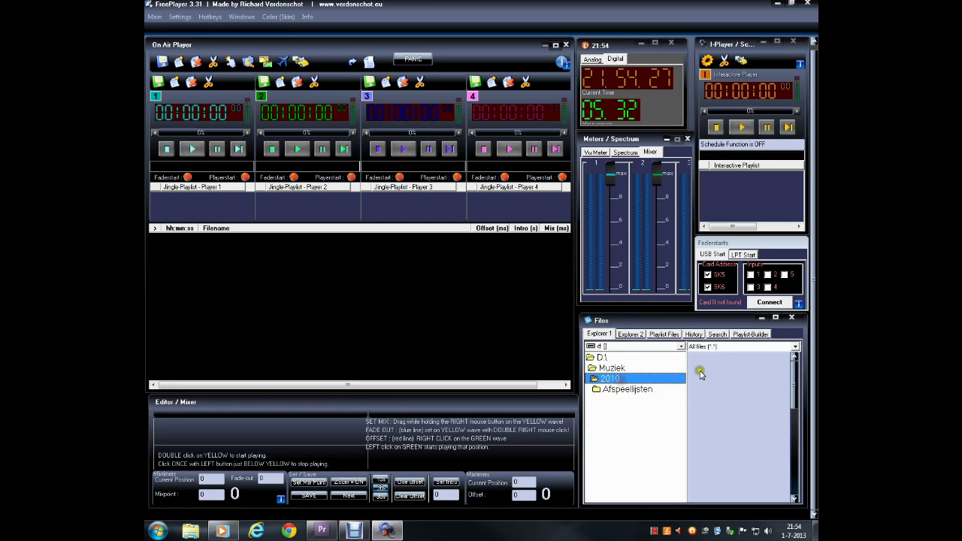
{"action": "left_click_drag", "start_coordinate": [703, 368], "coordinate": [399, 205]}
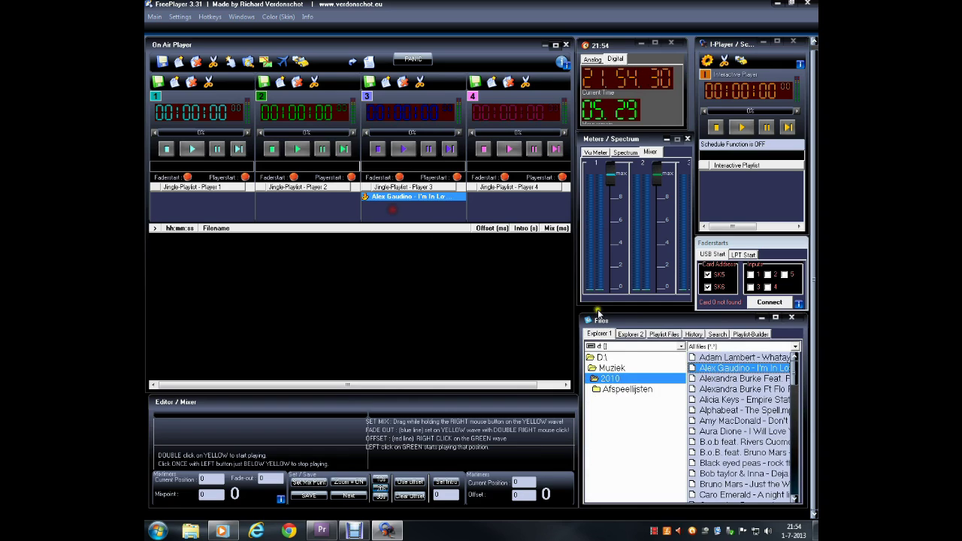
- From folder 2011_3 in Explorer 2, add Basto and Avicii - Fade into darkness to Player 4's jingle playlist and Brooke Fraser to Player 3's
{"action": "left_click", "coordinate": [630, 335]}
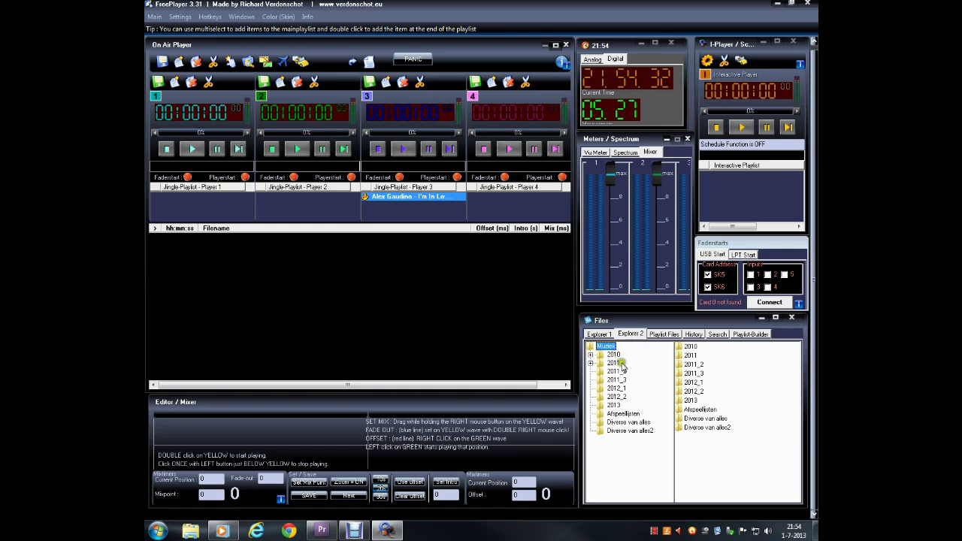
{"action": "left_click", "coordinate": [616, 380]}
{"action": "left_click_drag", "start_coordinate": [699, 373], "coordinate": [526, 210]}
{"action": "left_click_drag", "start_coordinate": [695, 392], "coordinate": [391, 222]}
{"action": "left_click_drag", "start_coordinate": [722, 355], "coordinate": [511, 215]}
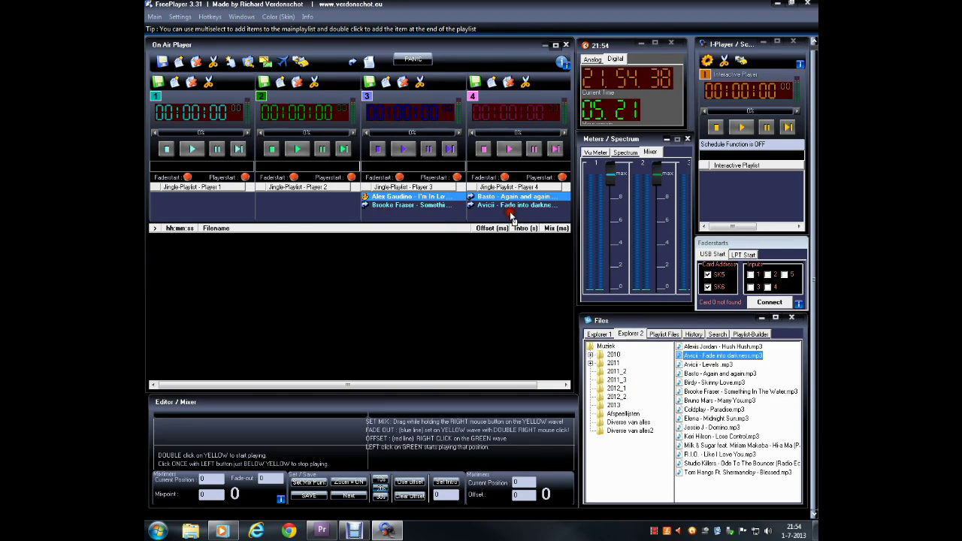
- Test the jingle playlists by starting and stopping Player 4, followed by Player 3
{"action": "left_click", "coordinate": [509, 149]}
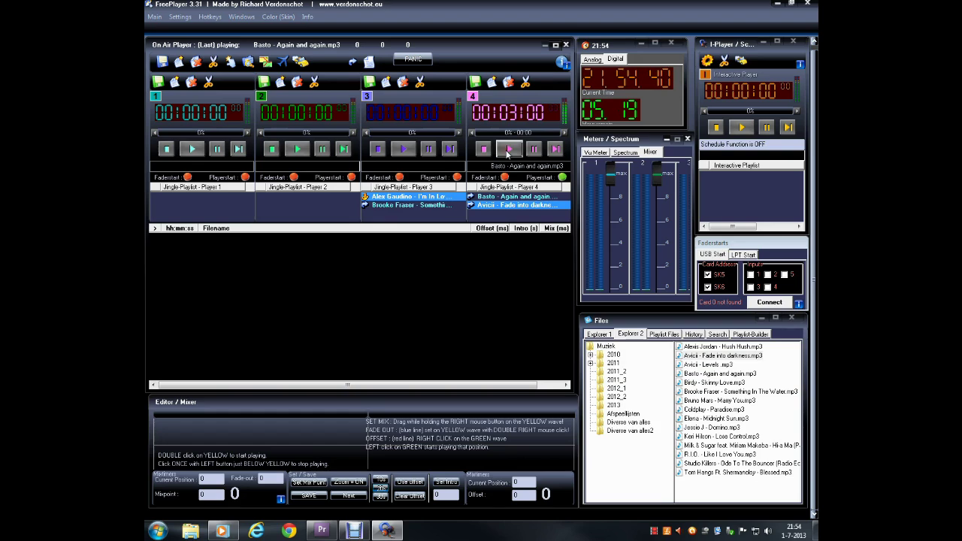
{"action": "left_click", "coordinate": [484, 149]}
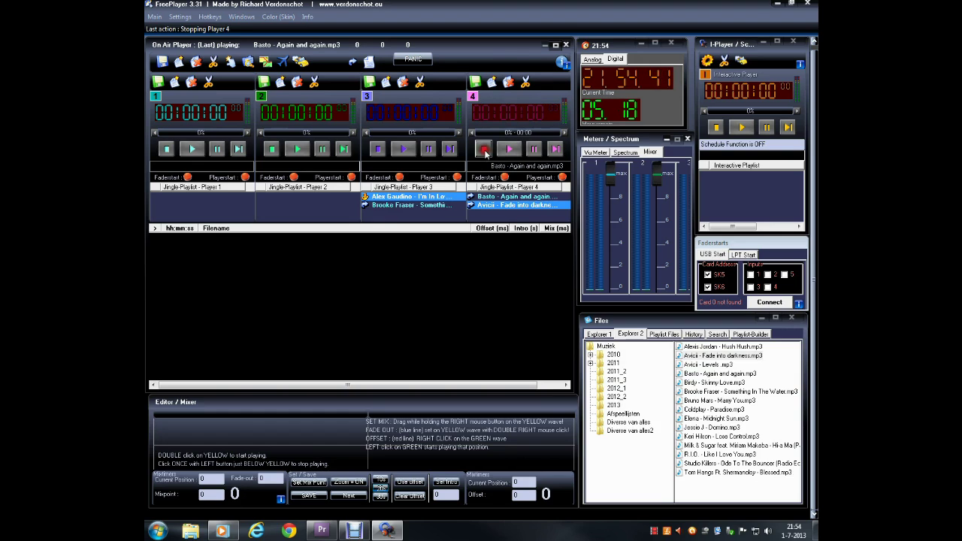
{"action": "left_click", "coordinate": [403, 149]}
{"action": "left_click", "coordinate": [378, 149]}
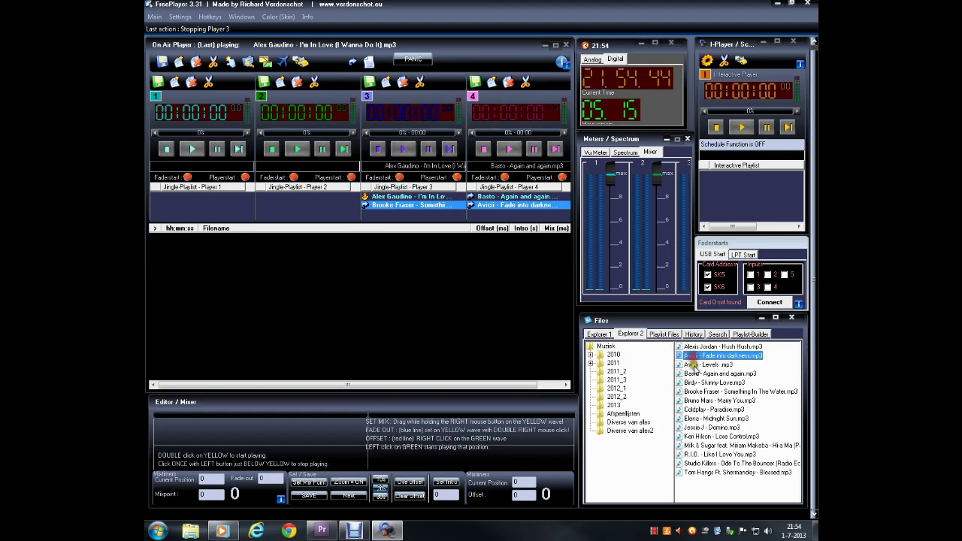
- Add Basto - Again and again, Bruno Mars - Marry You, Elena - Midnight Sun and Jessie J - Domino to the main playlist
{"action": "left_click_drag", "start_coordinate": [680, 373], "coordinate": [462, 326]}
{"action": "left_click_drag", "start_coordinate": [699, 400], "coordinate": [384, 318]}
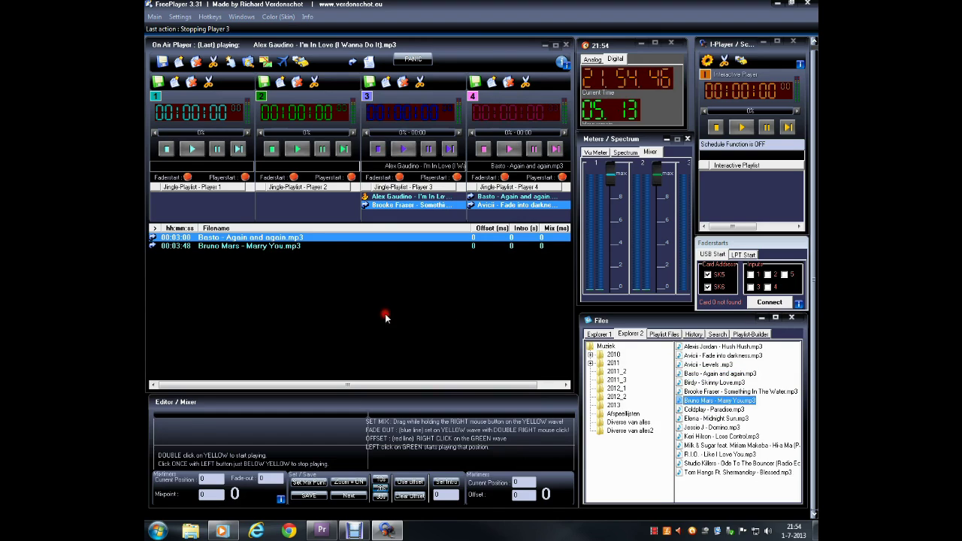
{"action": "left_click_drag", "start_coordinate": [699, 418], "coordinate": [388, 324]}
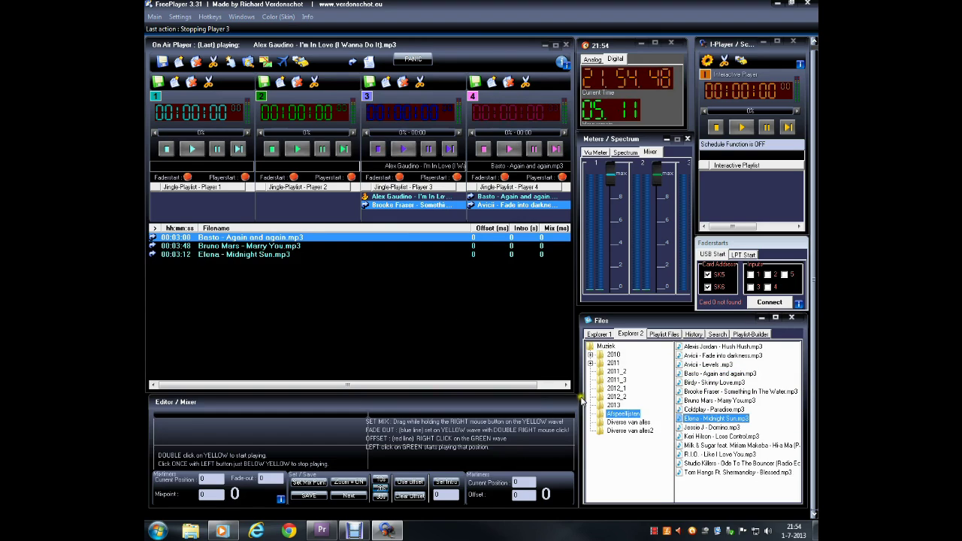
{"action": "left_click_drag", "start_coordinate": [690, 427], "coordinate": [396, 303]}
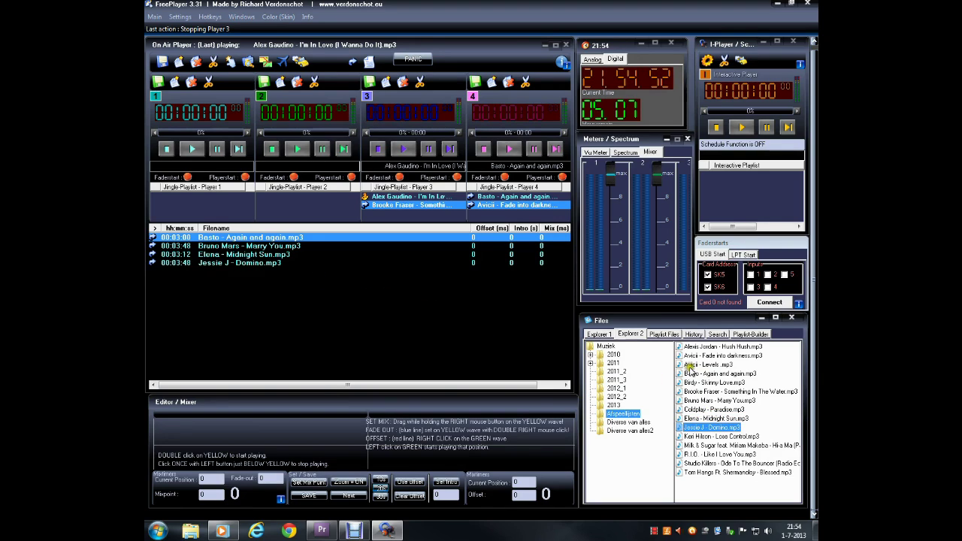
- Add Avicii - Levels to Player 2's jingle playlist, and start and stop Player 2 twice to play the jingle and the first main playlist song
{"action": "left_click_drag", "start_coordinate": [689, 365], "coordinate": [294, 197]}
{"action": "left_click", "coordinate": [298, 149]}
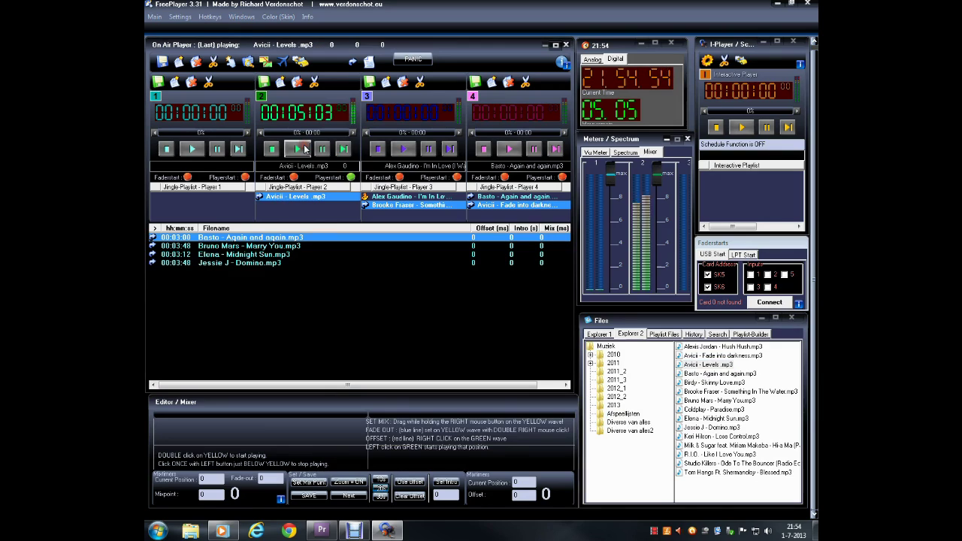
{"action": "left_click", "coordinate": [272, 149]}
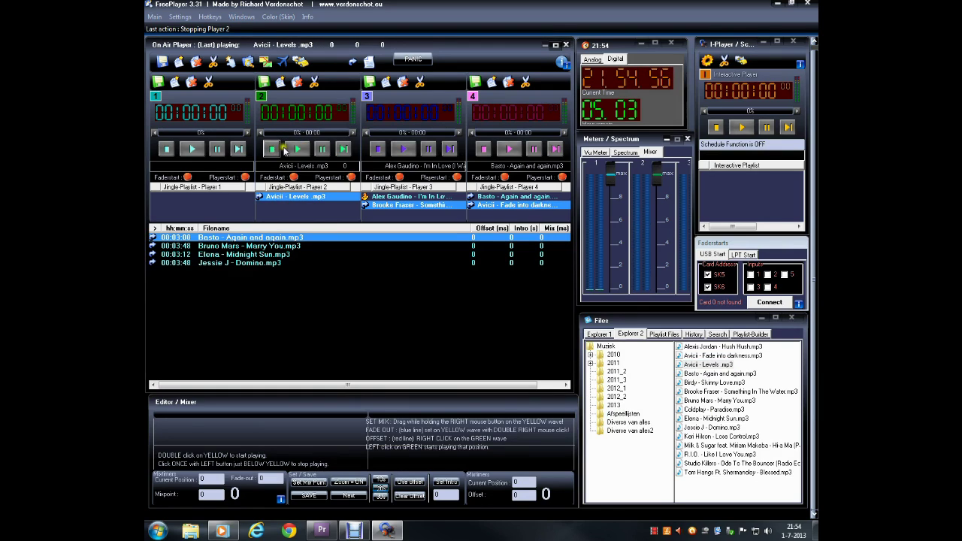
{"action": "left_click", "coordinate": [297, 149]}
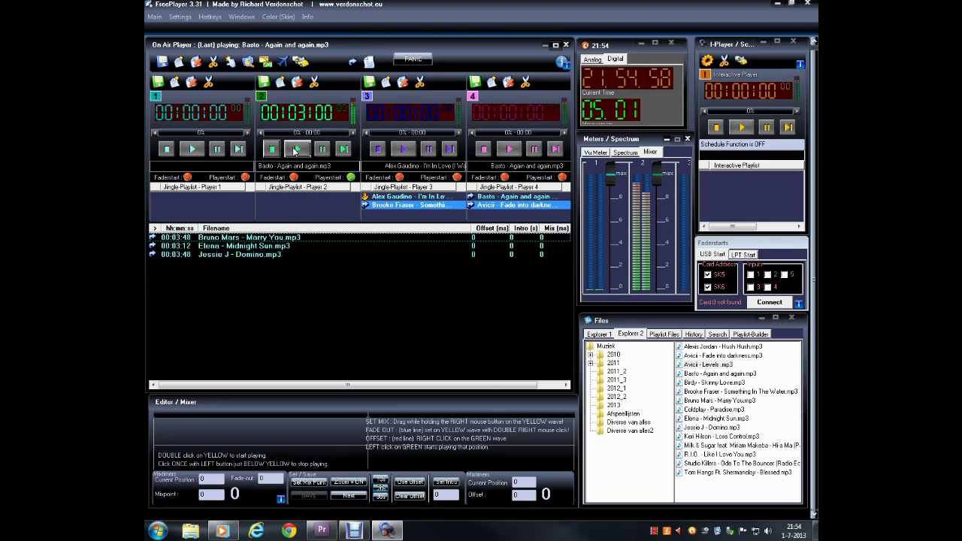
{"action": "left_click", "coordinate": [272, 149]}
- Move Jessie J - Domino above Elena - Midnight Sun in the main playlist, and append the files from Basto through R.I.O. as a group
{"action": "left_click", "coordinate": [272, 255]}
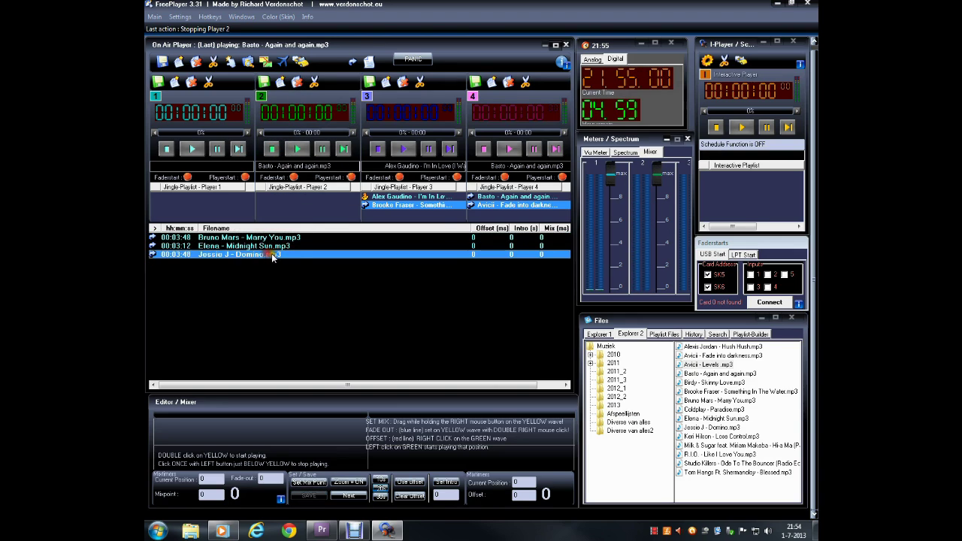
{"action": "left_click_drag", "start_coordinate": [273, 256], "coordinate": [275, 240]}
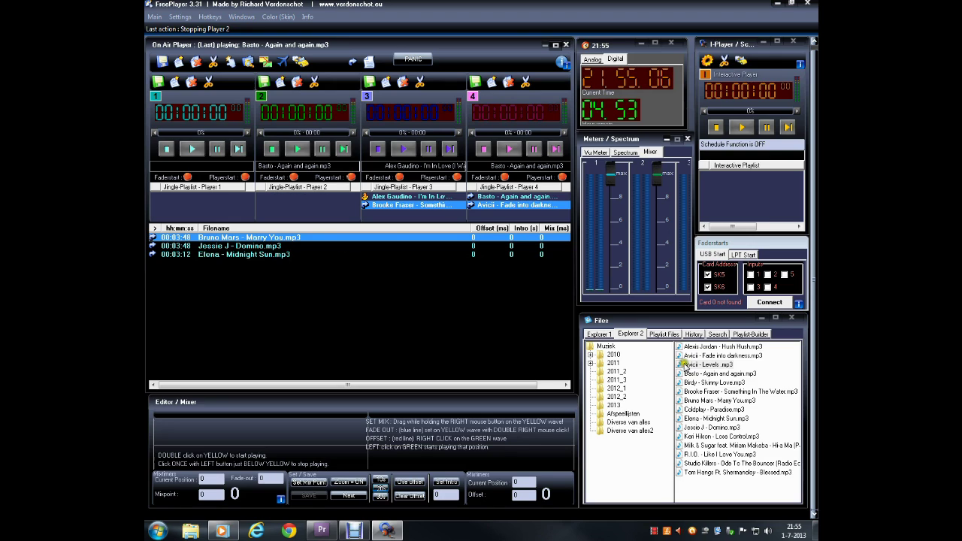
{"action": "left_click", "coordinate": [702, 373]}
{"action": "left_click", "coordinate": [708, 454], "text": "shift"}
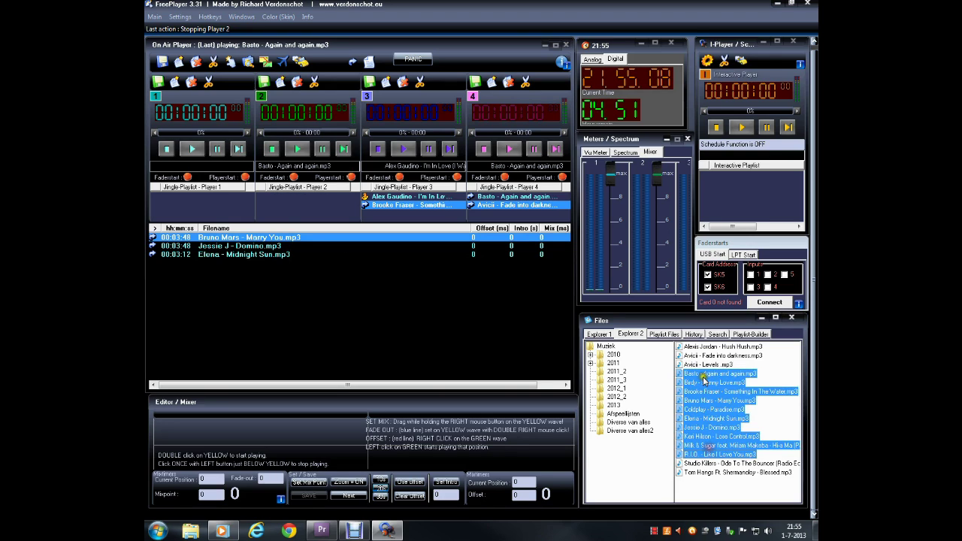
{"action": "left_click_drag", "start_coordinate": [709, 454], "coordinate": [430, 331]}
{"action": "left_click", "coordinate": [299, 264]}
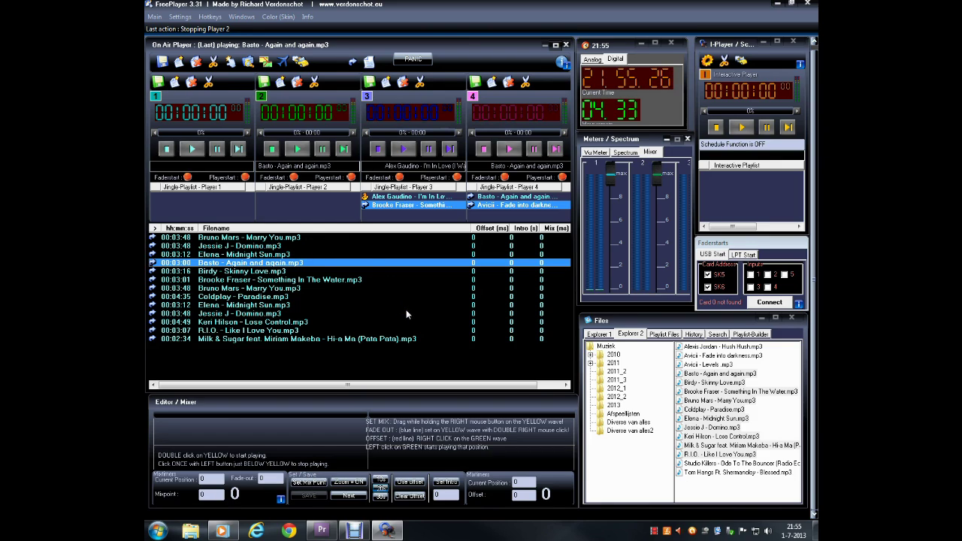
- Open the program's About information and highlight the author's website address
{"action": "left_click", "coordinate": [307, 17]}
{"action": "left_click", "coordinate": [319, 30]}
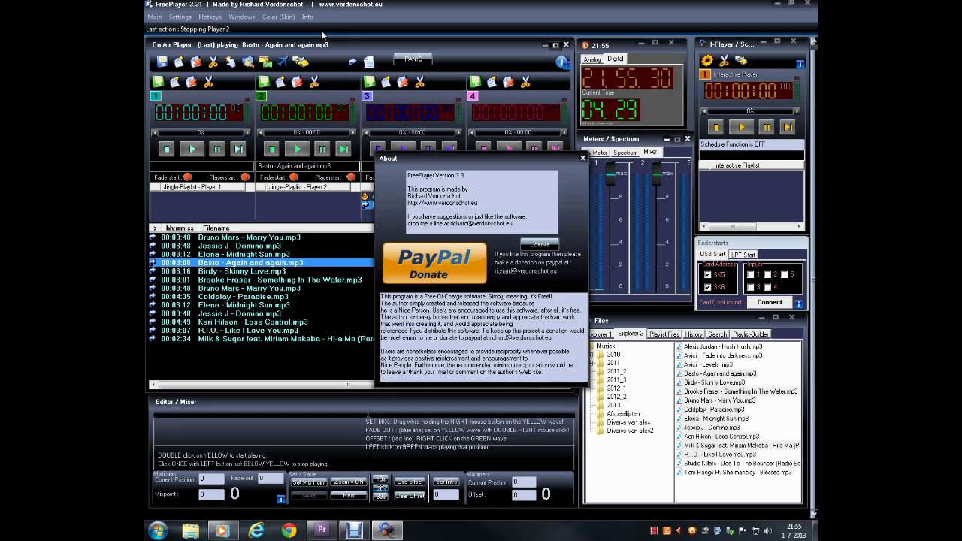
{"action": "left_click_drag", "start_coordinate": [479, 203], "coordinate": [383, 201]}
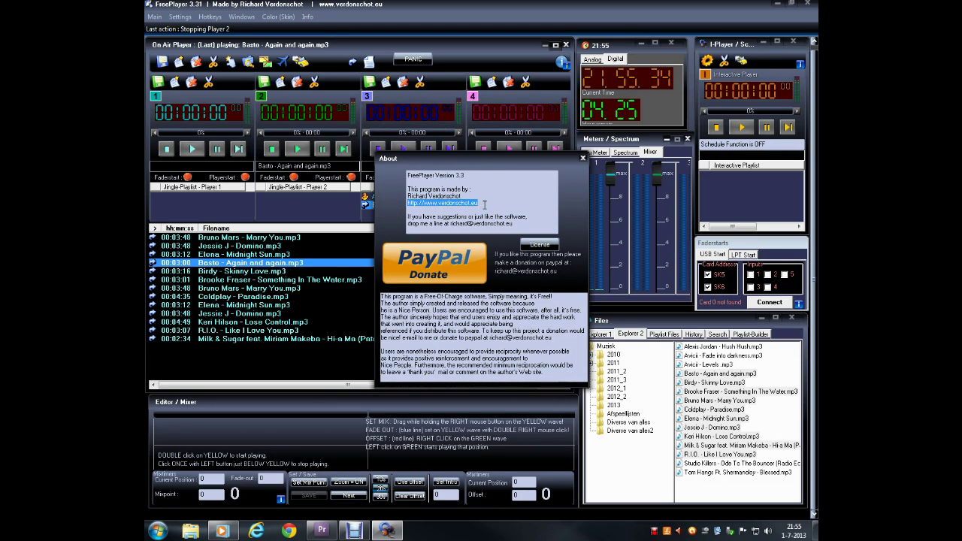